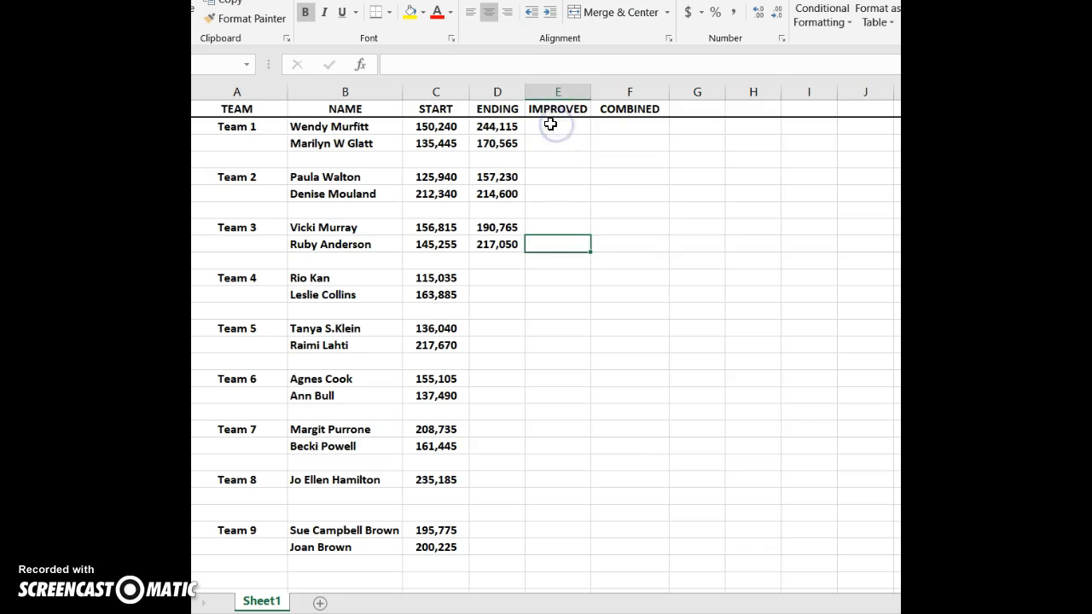
# Calculate the improvement of Team 1's first member in E2 with the formula =D2-C2
pyautogui.click(539, 124)
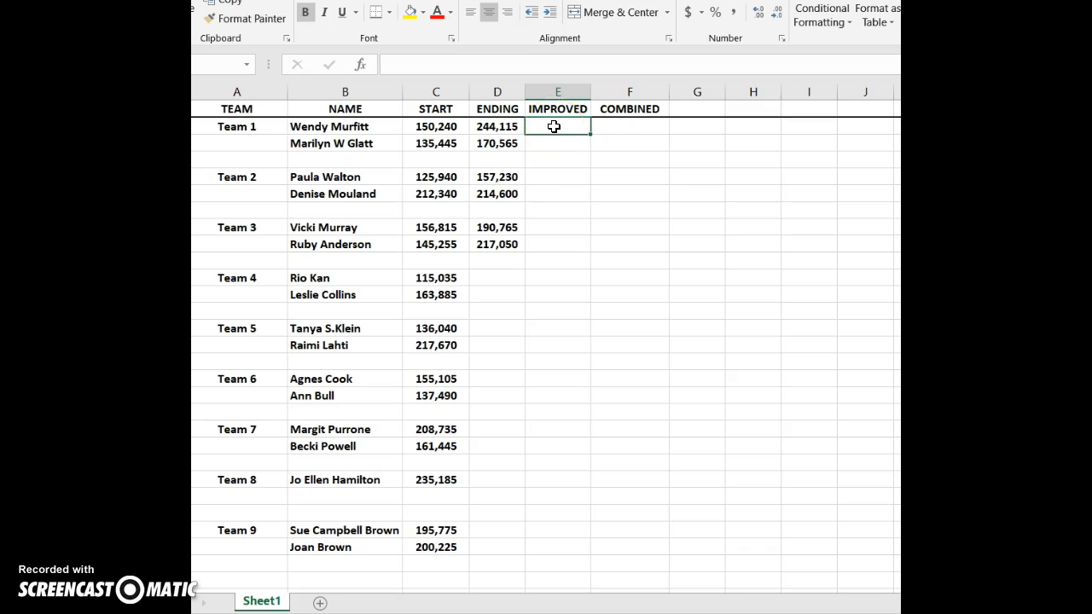
pyautogui.write('=')
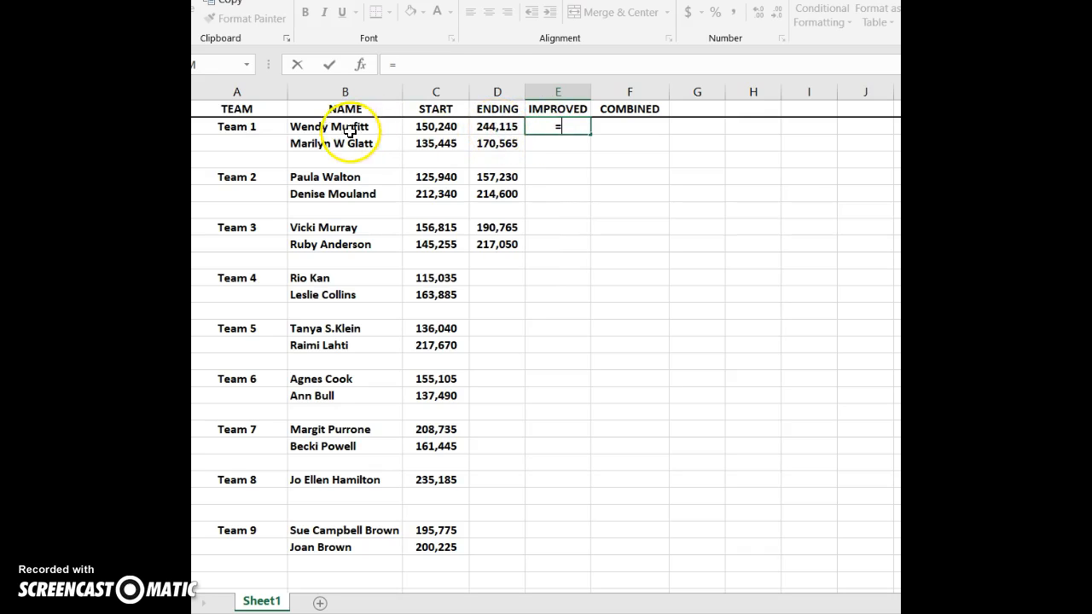
pyautogui.click(502, 128)
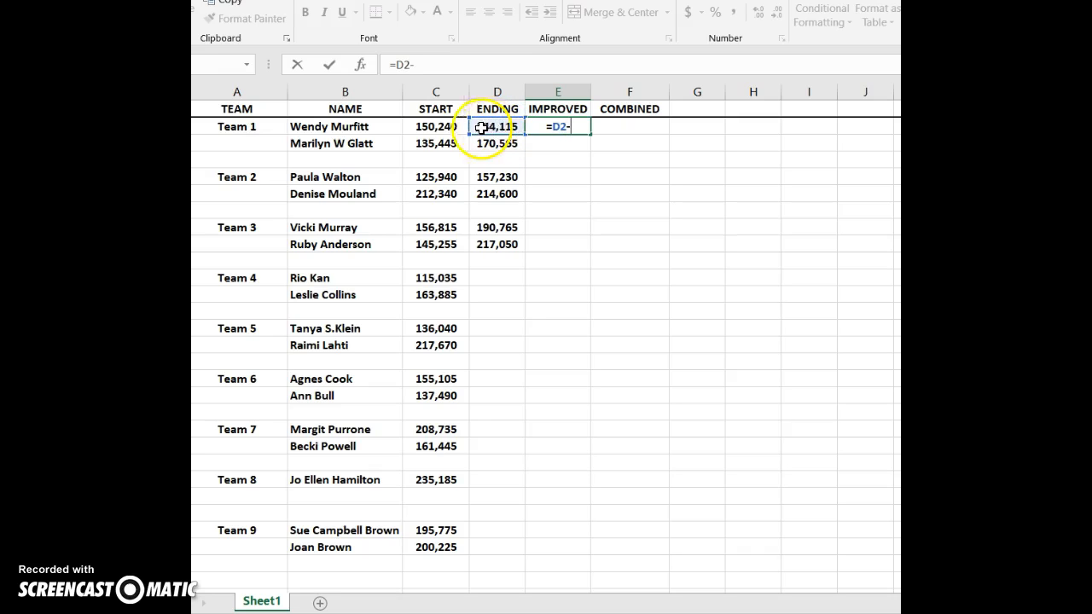
pyautogui.click(428, 129)
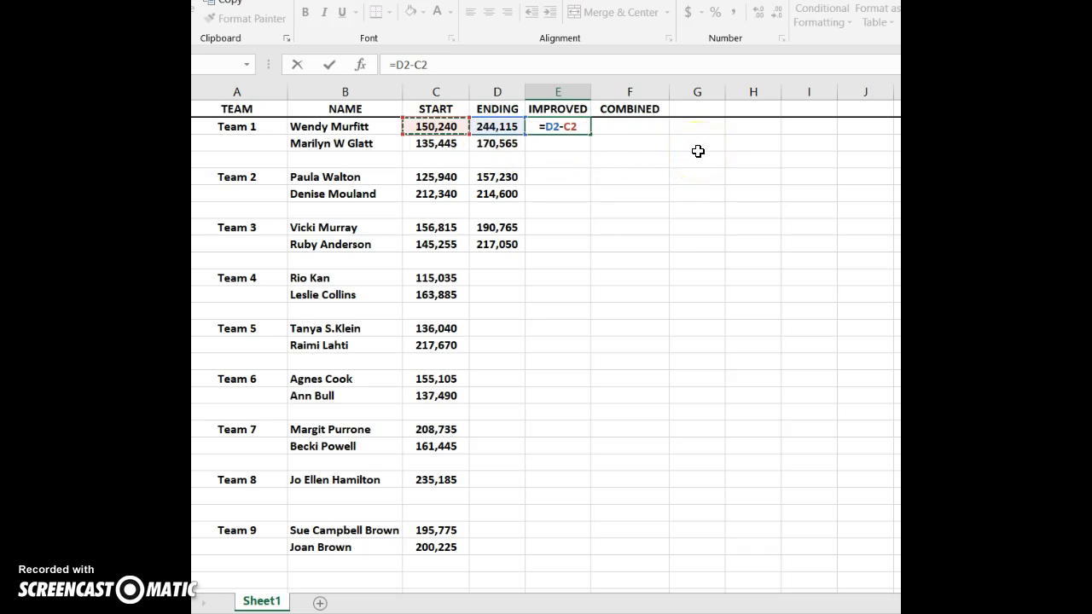
pyautogui.press('Return')
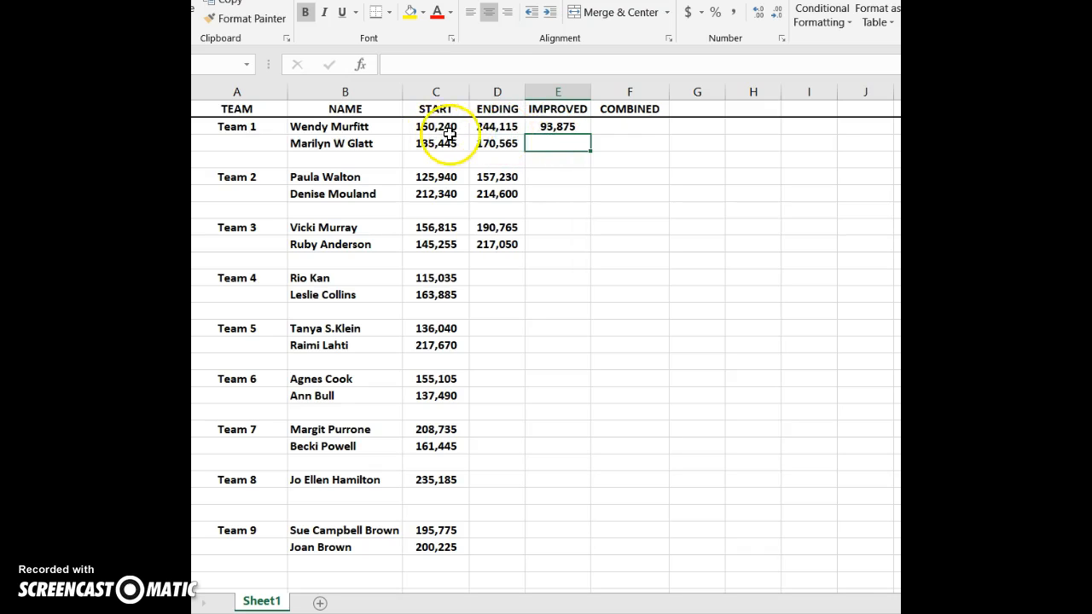
# Calculate the improvement of Team 1's second member in E3 with the formula =D3-C3
pyautogui.click(537, 143)
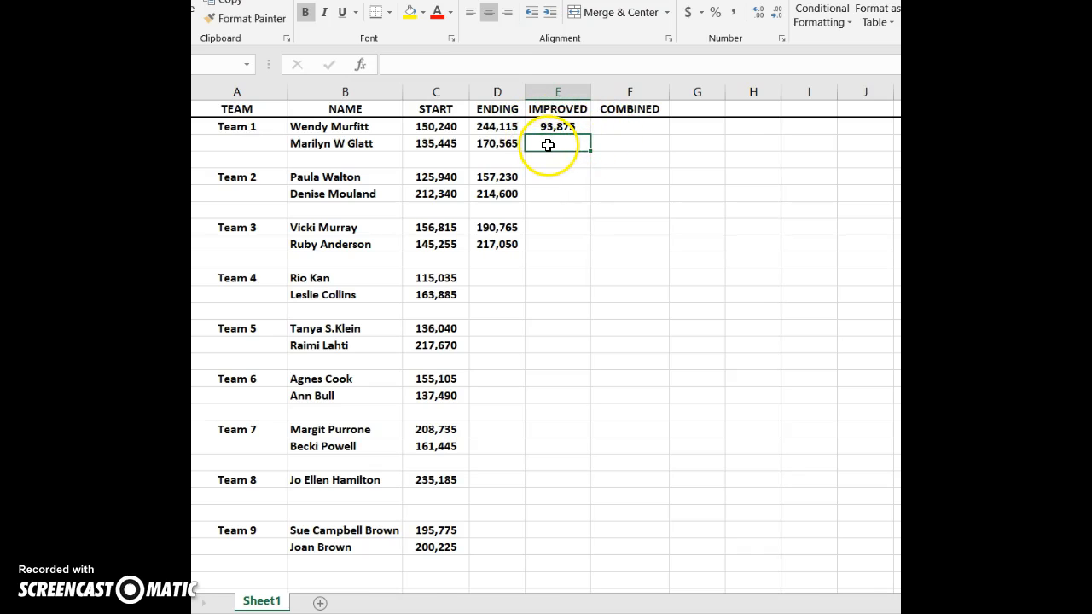
pyautogui.write('=')
pyautogui.click(496, 145)
pyautogui.write('-')
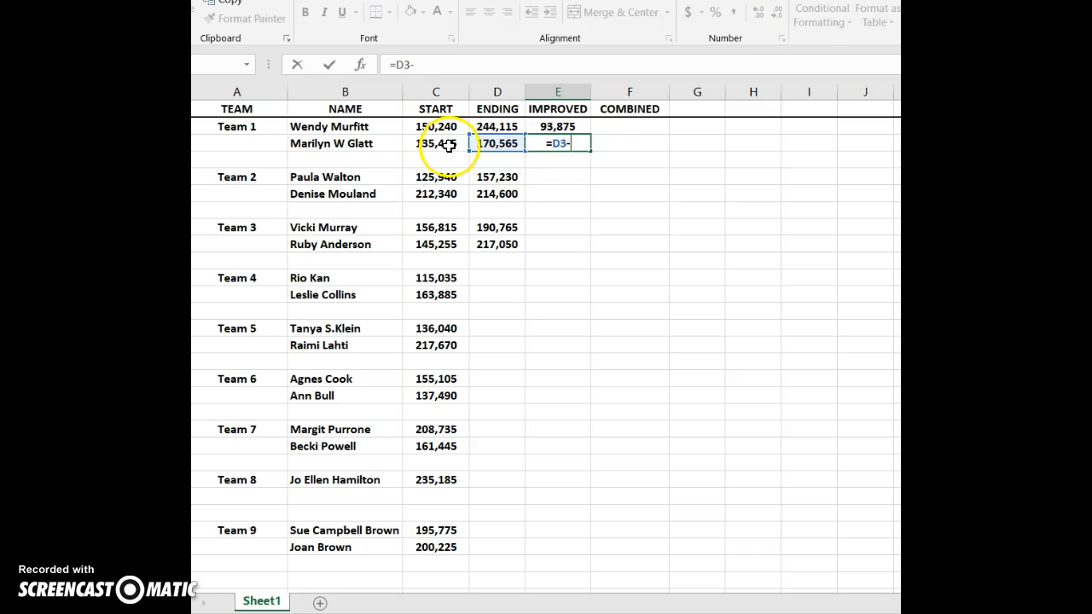
pyautogui.click(448, 145)
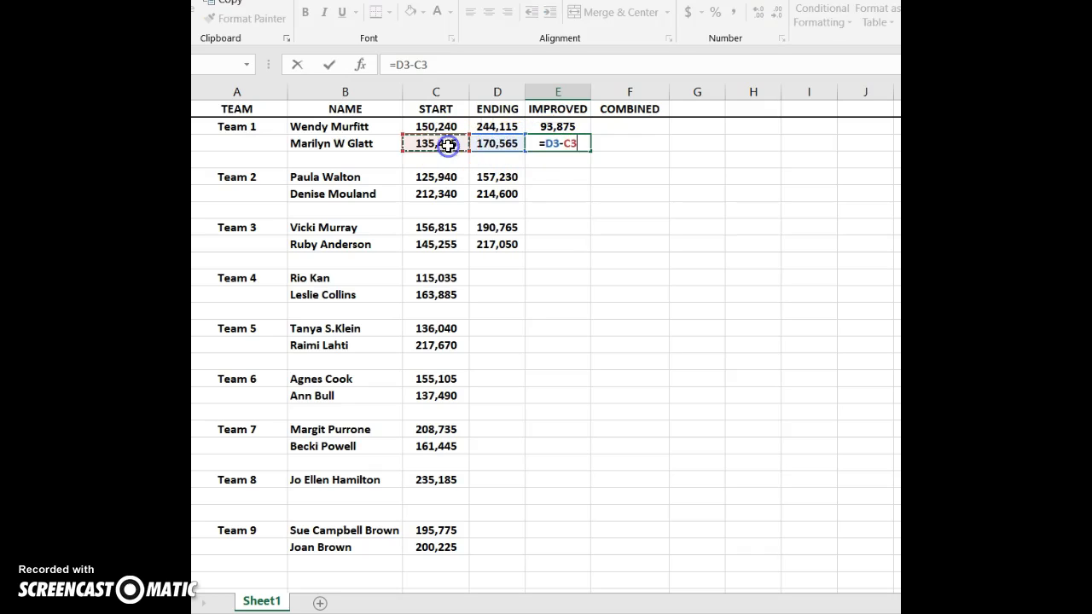
pyautogui.press('Return')
# Calculate the improvement of Team 2's first member in E5 with the formula =D5-C5
pyautogui.click(548, 179)
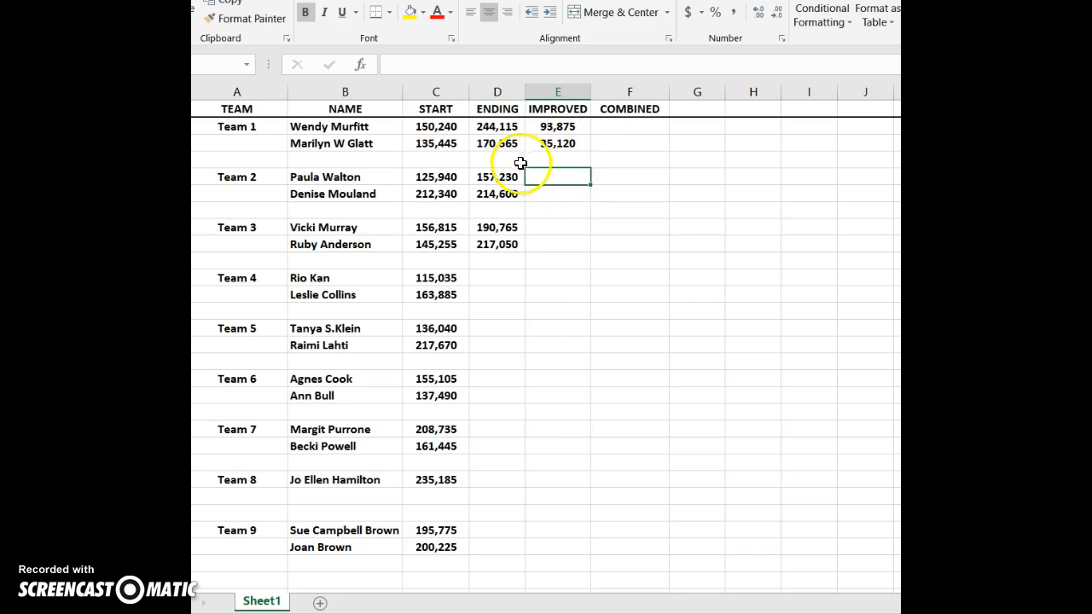
pyautogui.write('=')
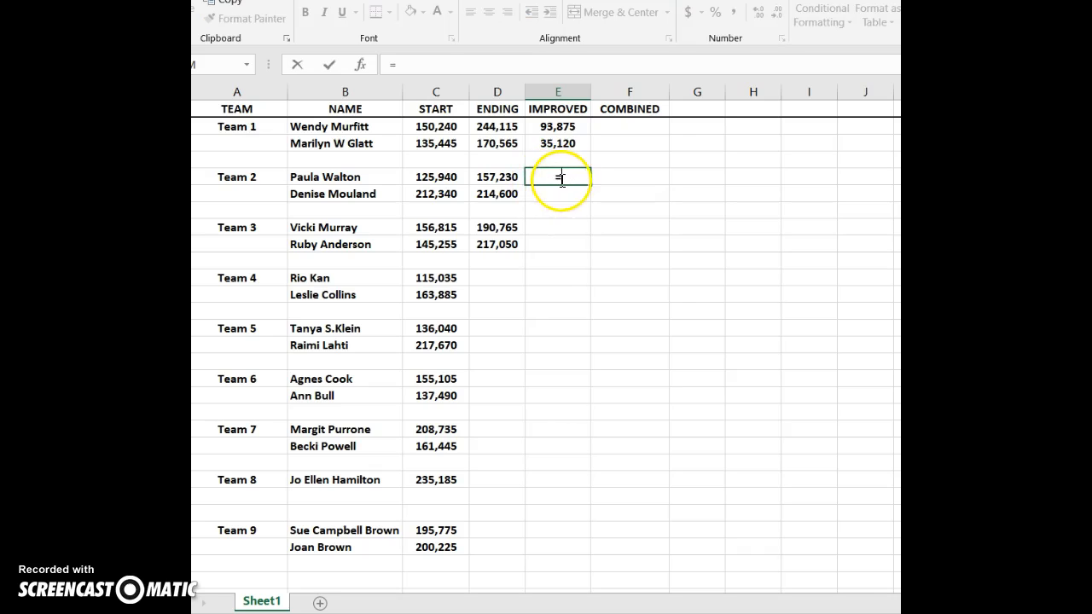
pyautogui.click(494, 177)
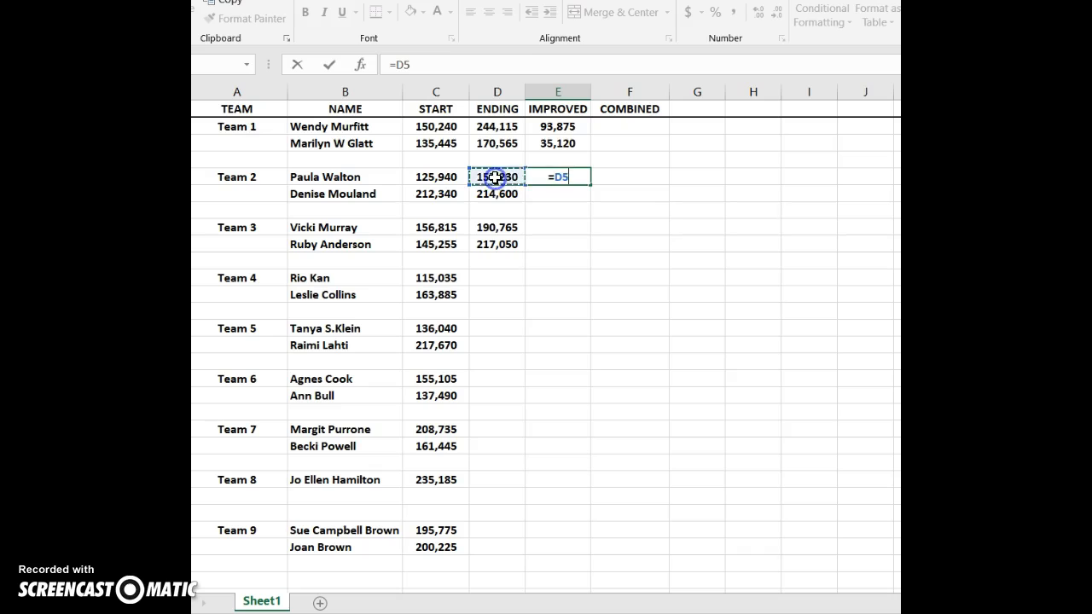
pyautogui.write('-')
pyautogui.click(434, 179)
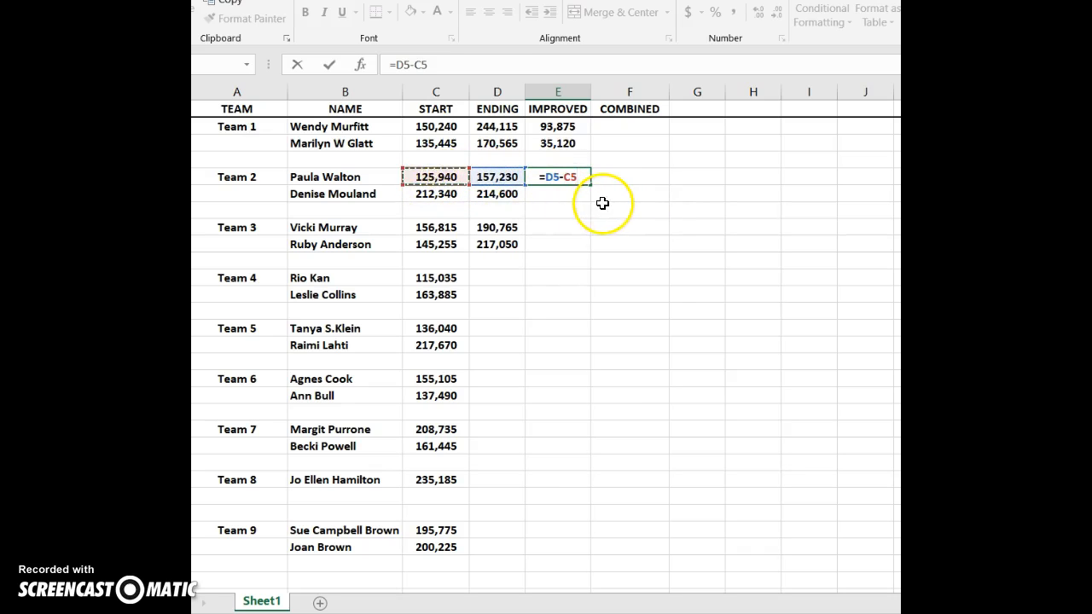
pyautogui.press('Return')
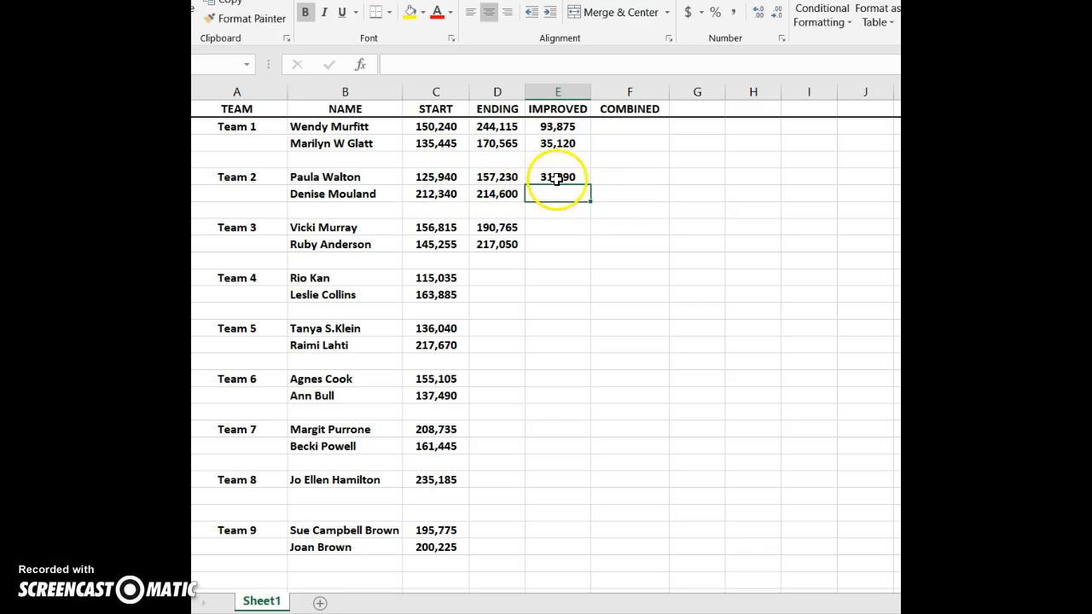
# Calculate the improvement of Team 2's second member in E6 with the formula =D6-C6
pyautogui.click(539, 192)
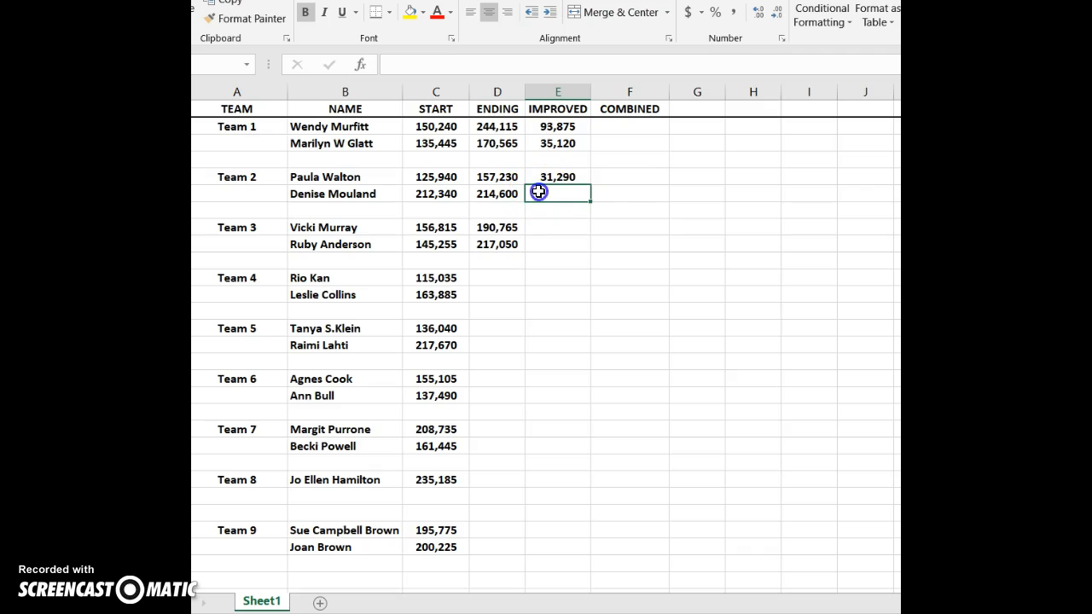
pyautogui.write('=')
pyautogui.click(503, 192)
pyautogui.write('-')
pyautogui.click(446, 194)
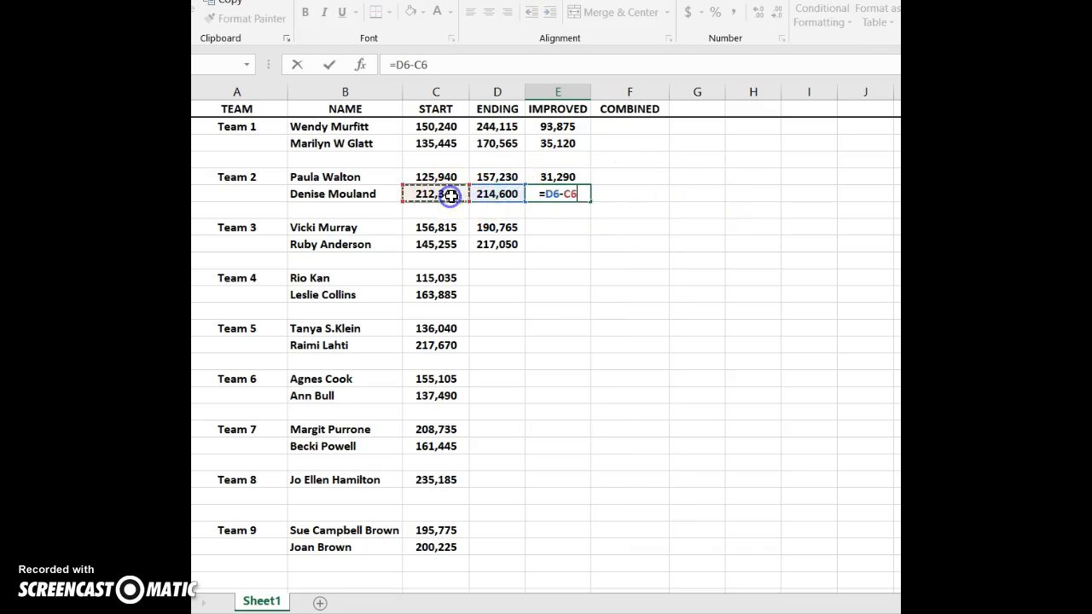
pyautogui.press('Return')
# Calculate the improvement of Team 3's first member in E8 with the formula =D8-C8
pyautogui.click(544, 228)
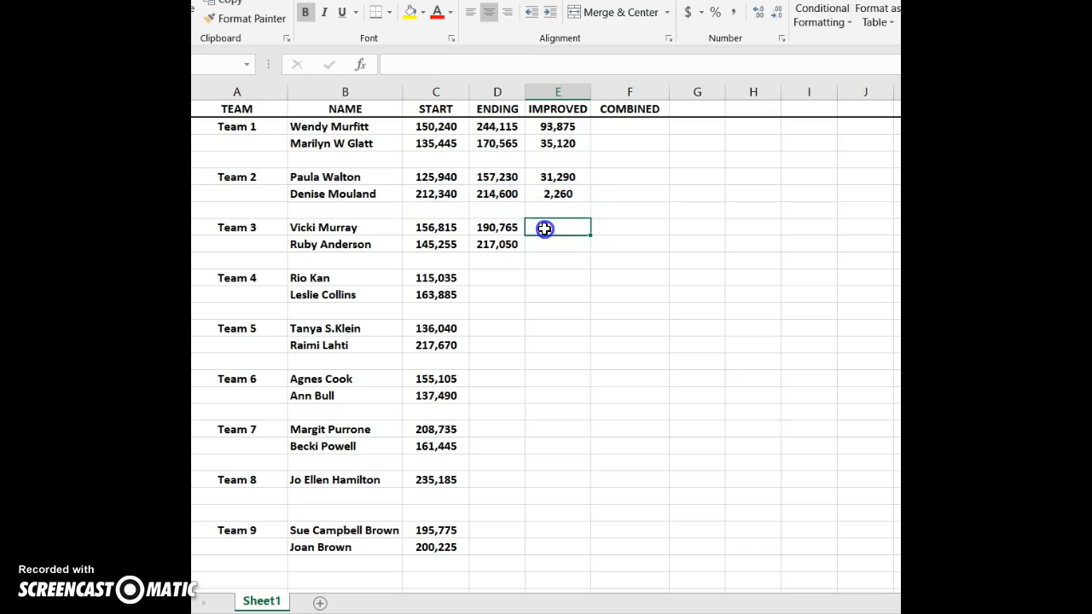
pyautogui.write('=')
pyautogui.click(500, 227)
pyautogui.write('-')
pyautogui.click(455, 229)
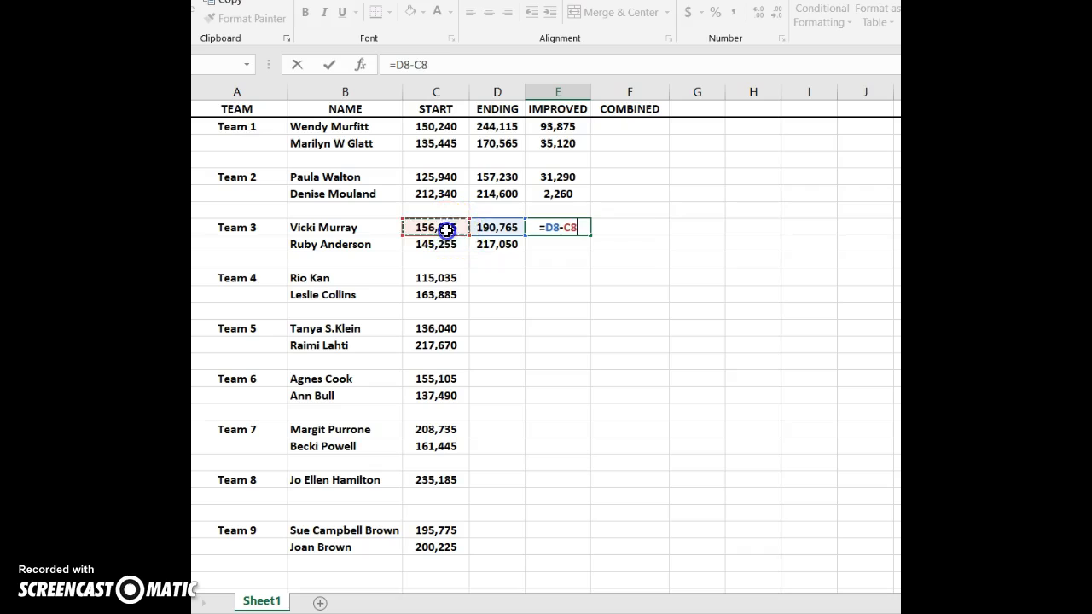
pyautogui.press('Return')
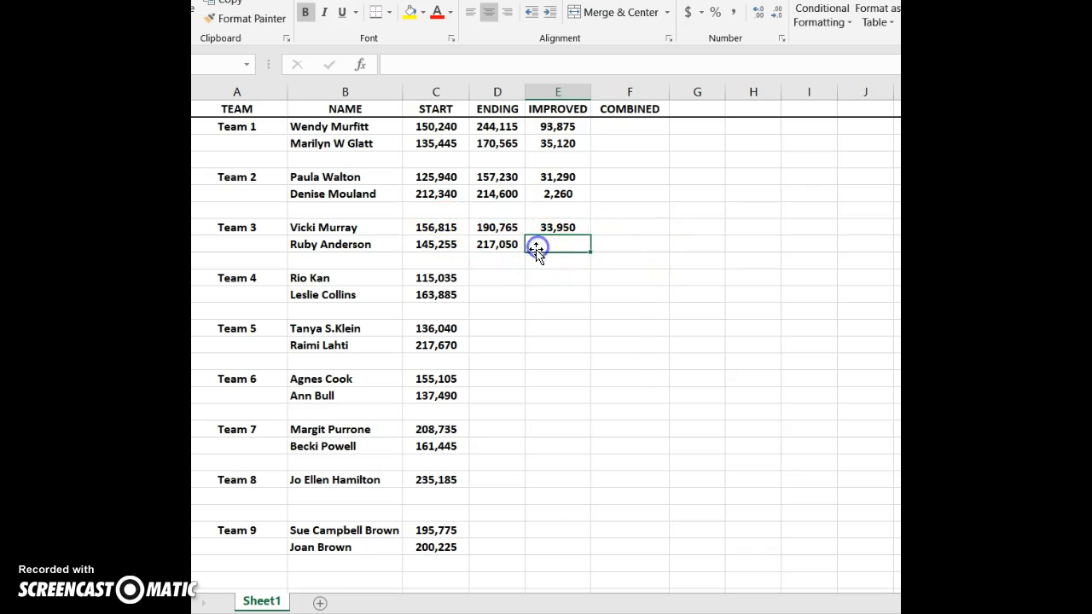
# Calculate the improvement of Team 3's second member in E9 by subtracting the START value C9 from the ENDING value D9
pyautogui.write('=')
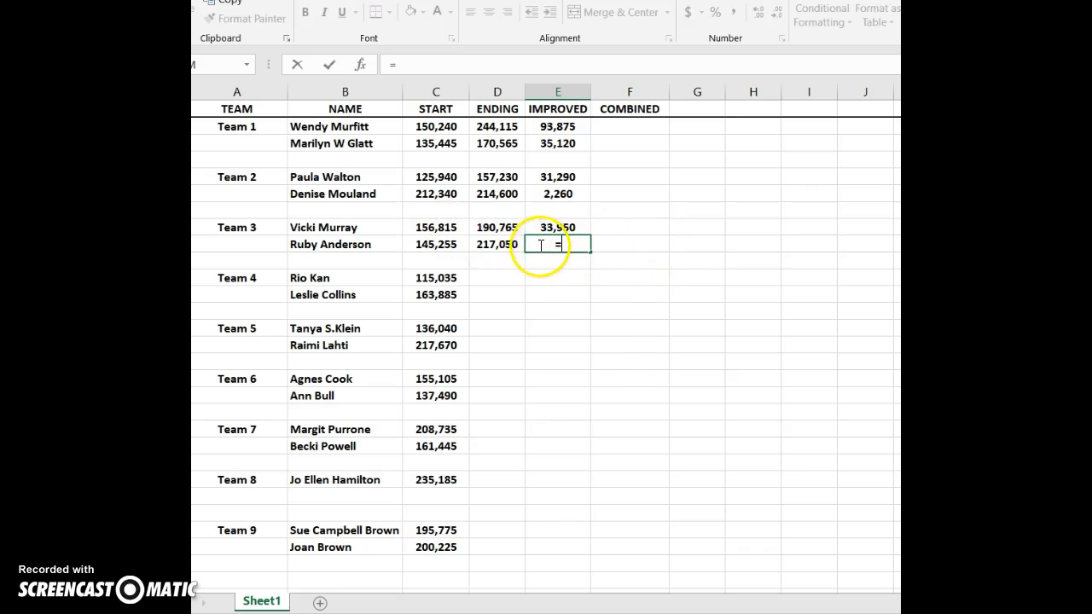
pyautogui.click(500, 243)
pyautogui.write('-')
pyautogui.click(450, 244)
pyautogui.press('Return')
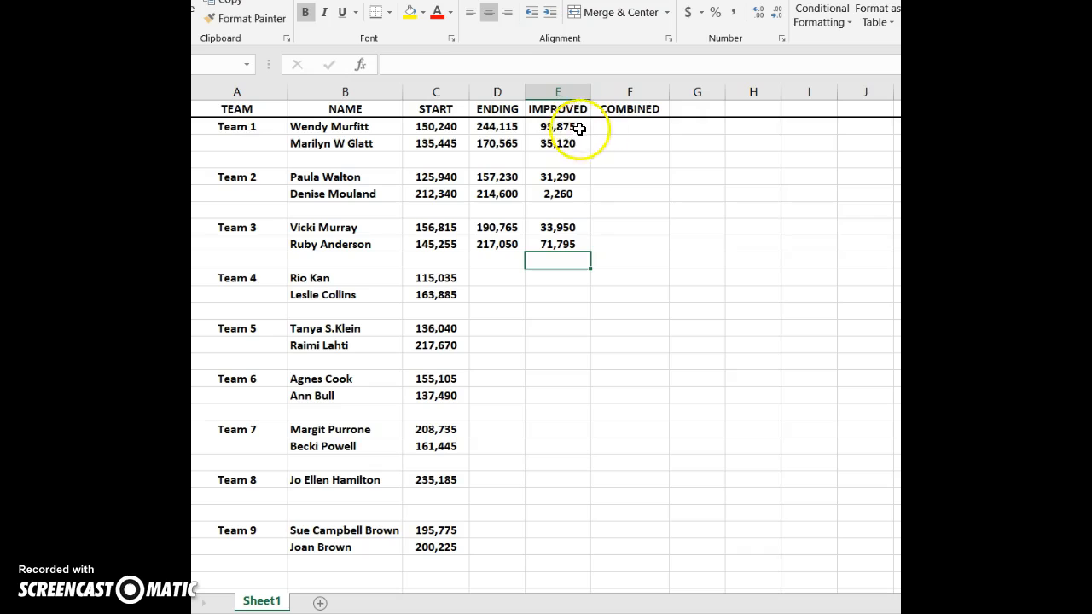
# Add up Team 1's two improvements in the COMBINED cell F2 with the formula =E2+E3
pyautogui.click(622, 128)
pyautogui.write('=')
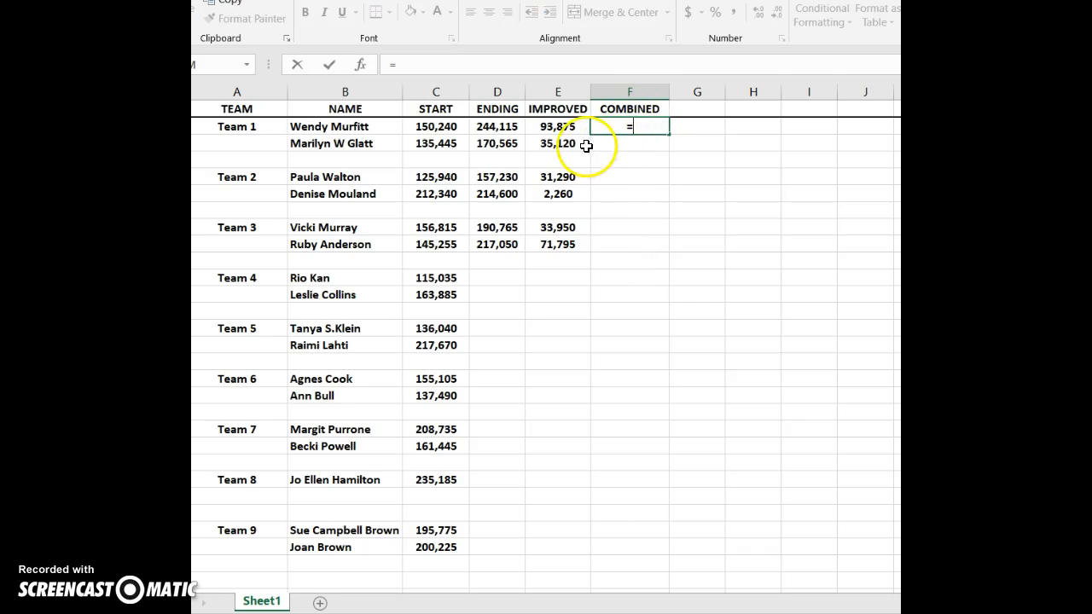
pyautogui.click(559, 129)
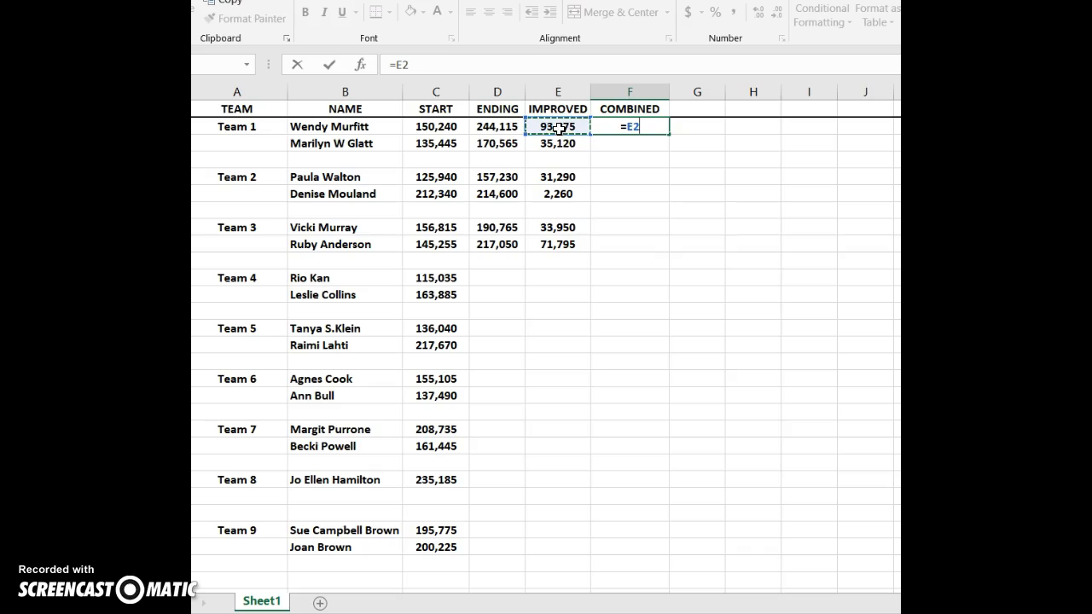
pyautogui.write('+')
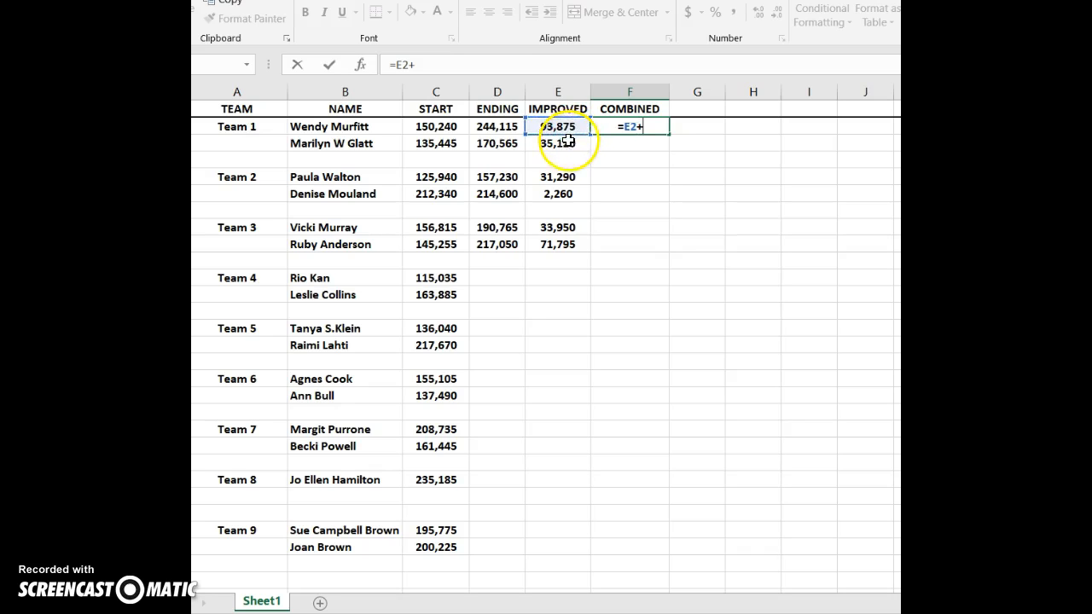
pyautogui.click(556, 145)
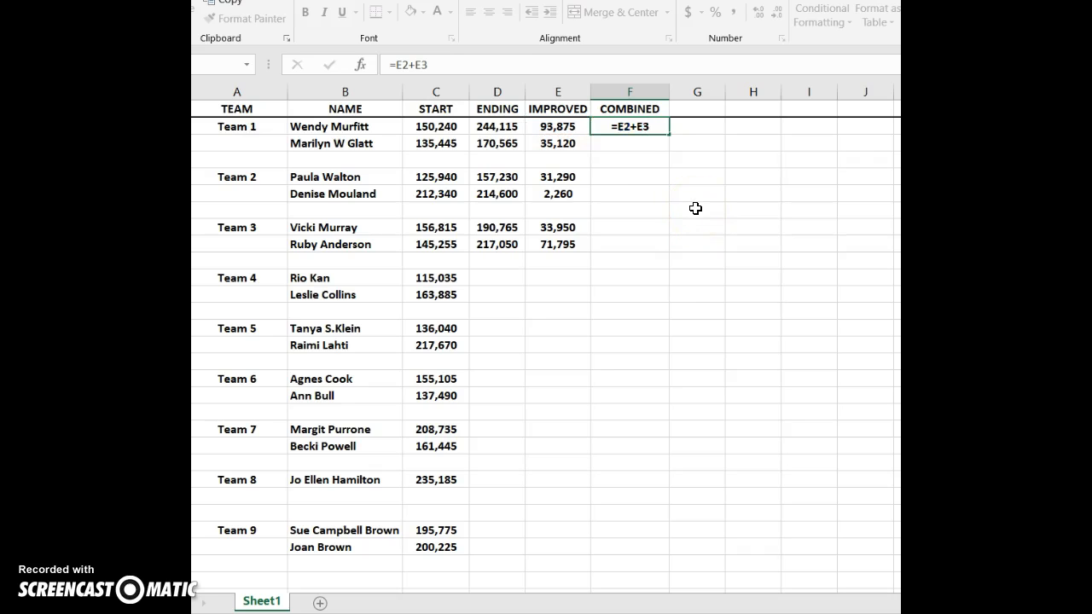
pyautogui.press('Return')
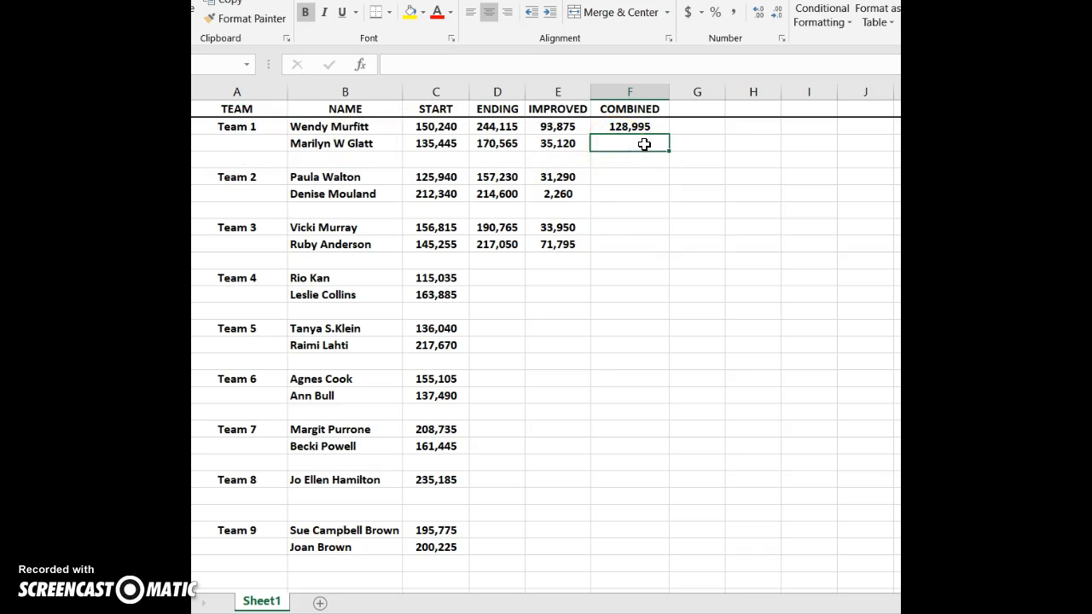
# Enter Team 1's combined improvement for its second member in F3 with the formula =E3+E2
pyautogui.write('=')
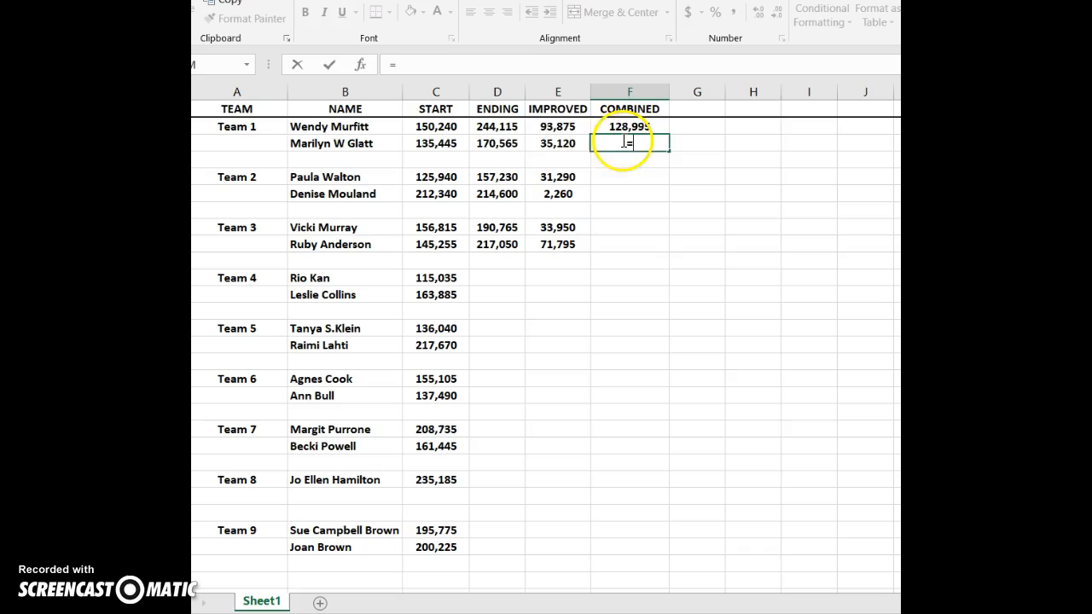
pyautogui.click(545, 146)
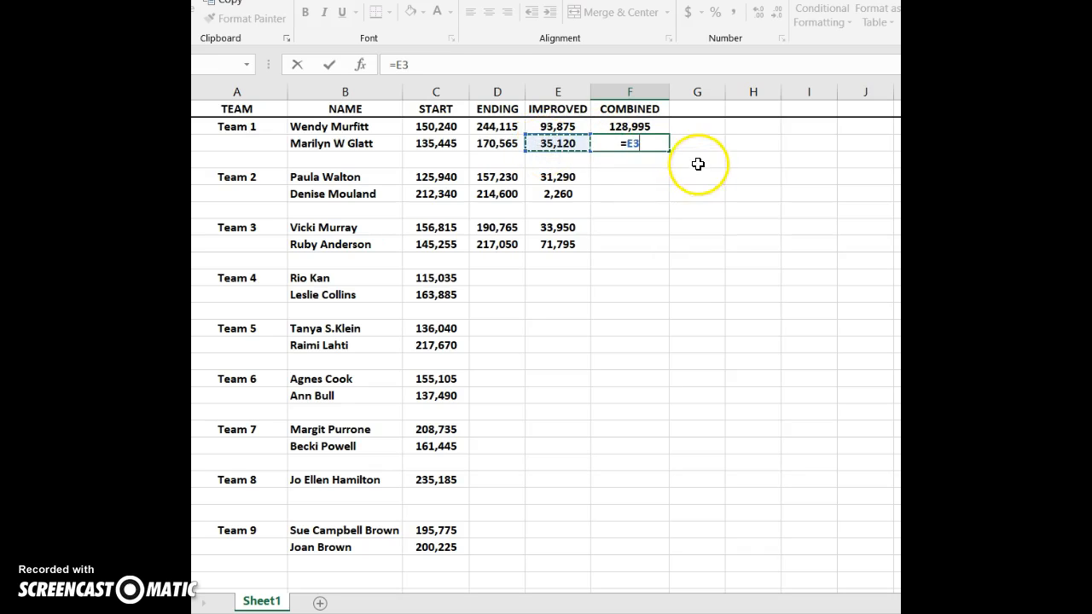
pyautogui.write('+')
pyautogui.click(561, 126)
pyautogui.press('Return')
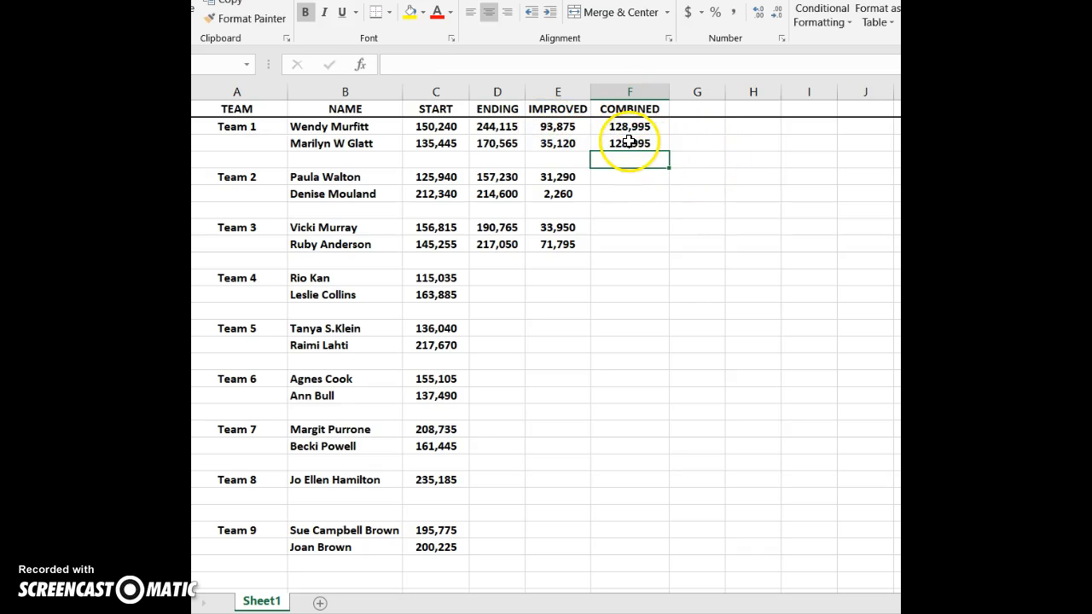
# Add up Team 2's two improvements in the COMBINED cell F5 with the formula =E5+E6
pyautogui.click(600, 176)
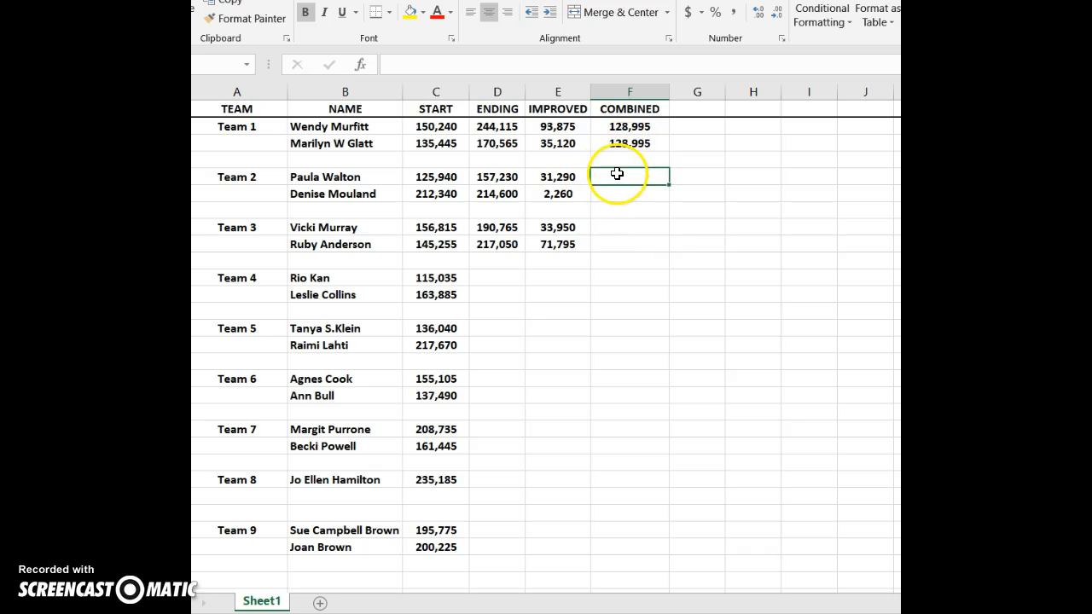
pyautogui.write('=')
pyautogui.click(565, 178)
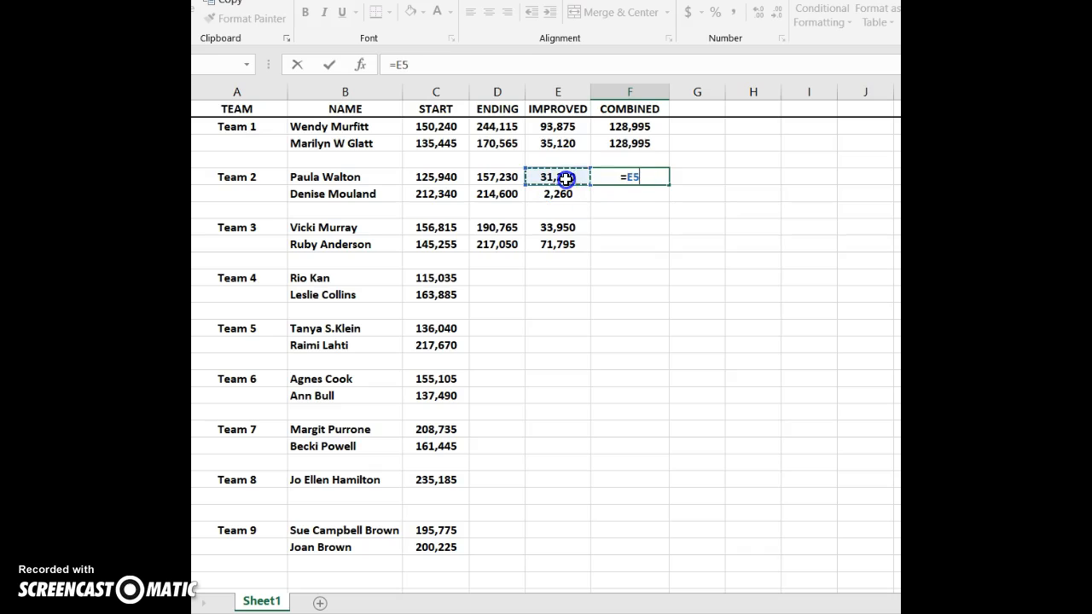
pyautogui.write('+')
pyautogui.click(559, 193)
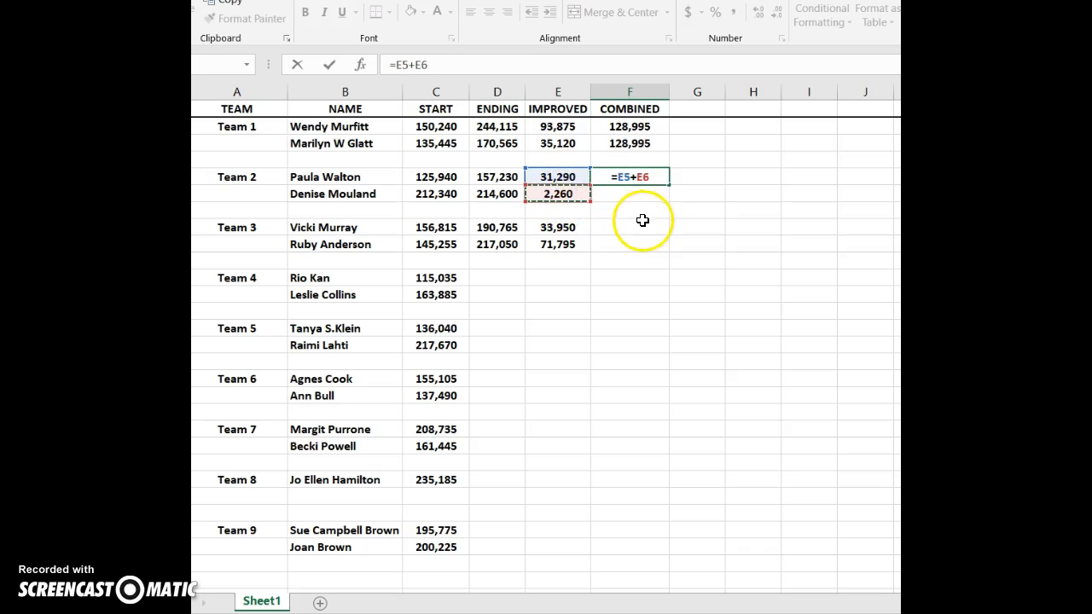
pyautogui.press('Return')
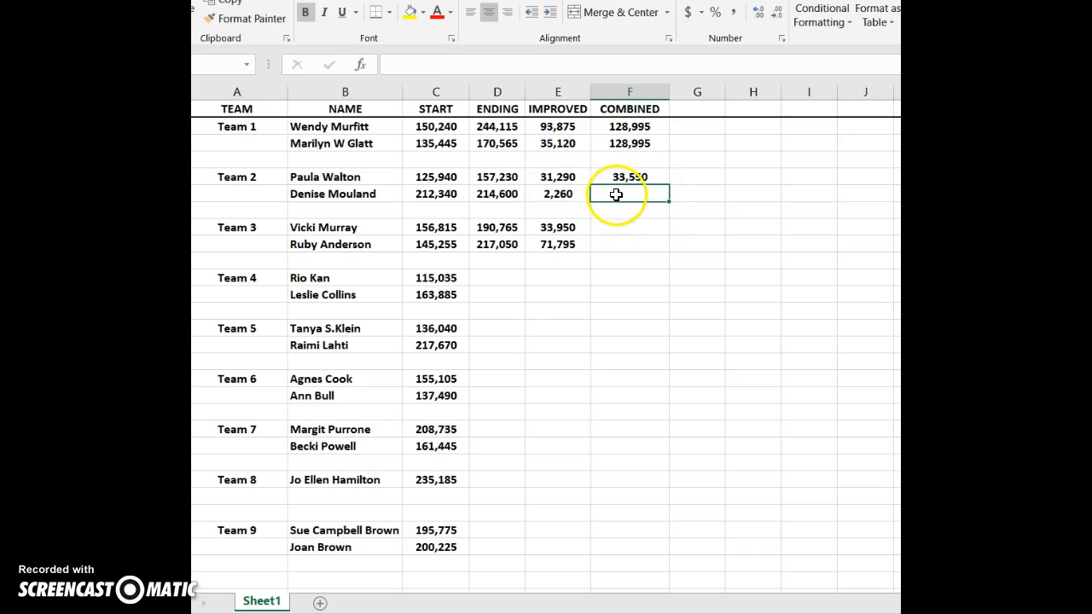
# Enter Team 2's combined improvement for its second member in F6 with the formula =E6+E5
pyautogui.write('=')
pyautogui.click(556, 195)
pyautogui.write('+')
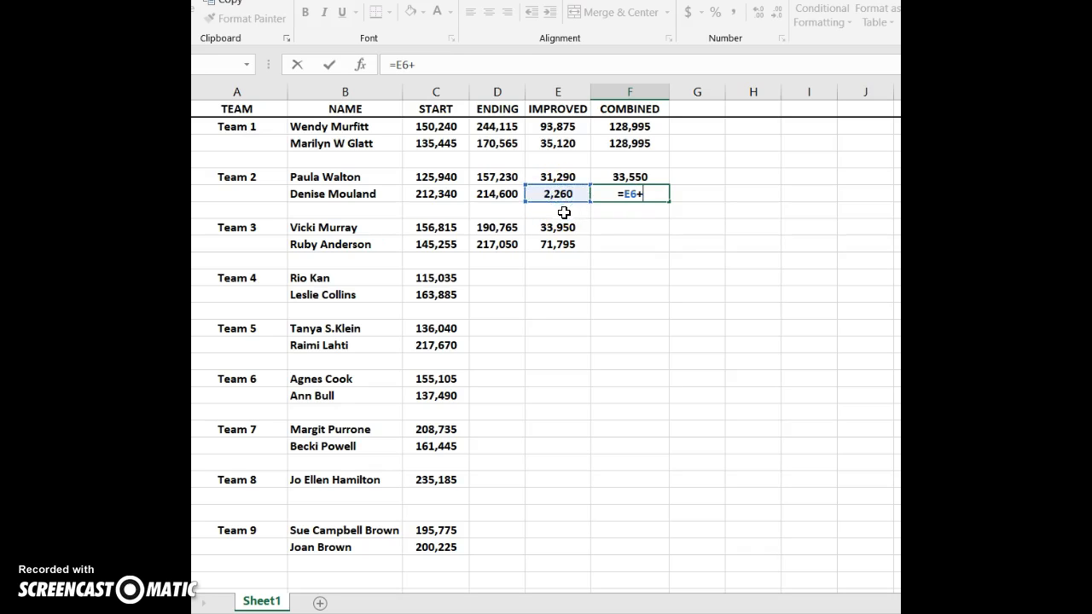
pyautogui.click(557, 176)
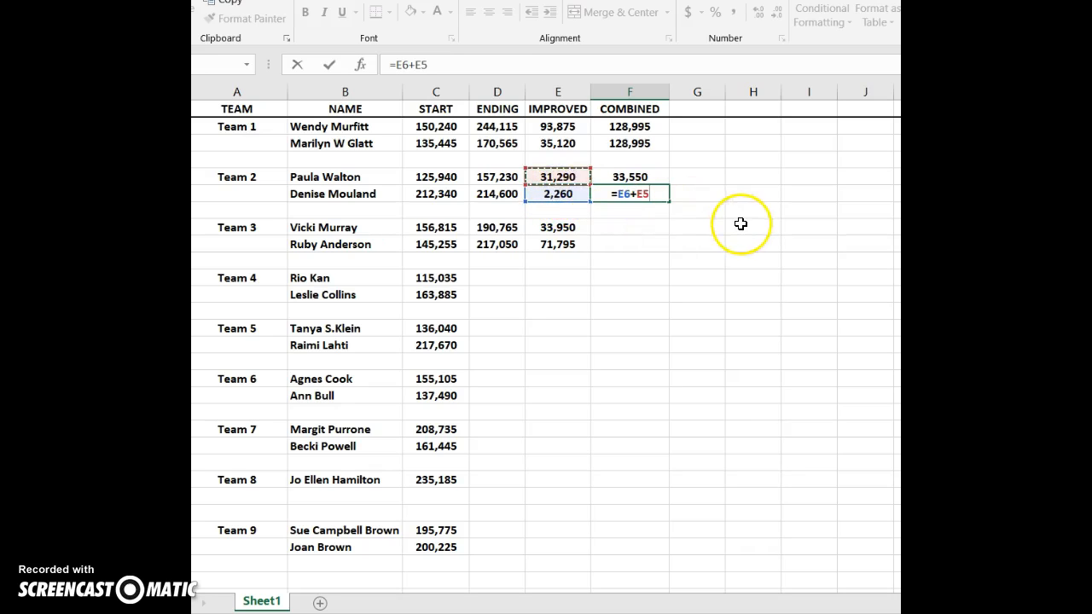
pyautogui.press('Return')
# Add up Team 3's two improvements in the COMBINED cell F8 with the formula =E8+E9
pyautogui.click(600, 228)
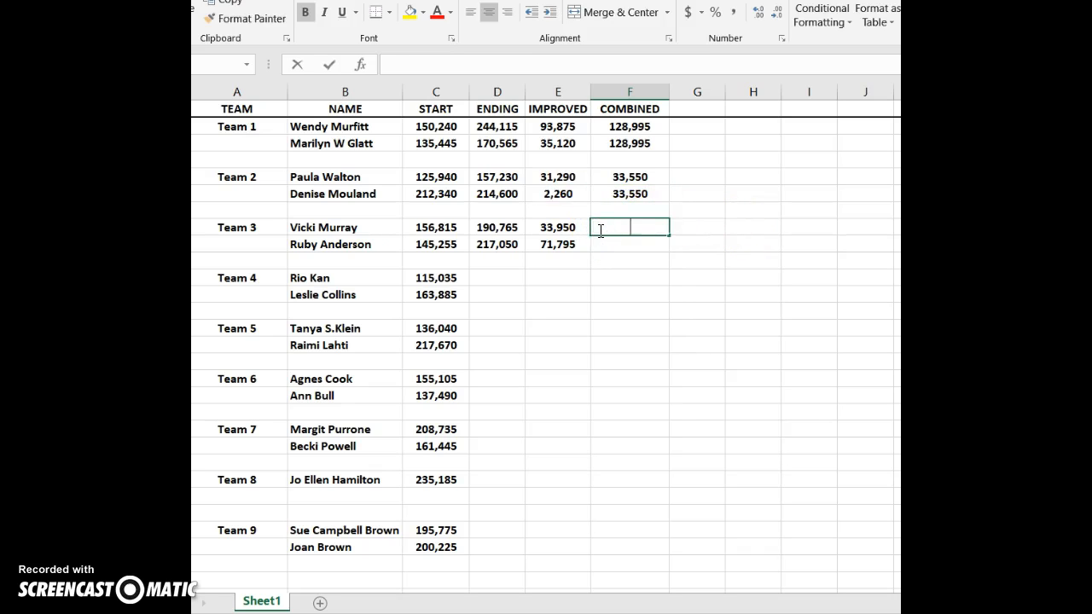
pyautogui.write('=')
pyautogui.click(558, 227)
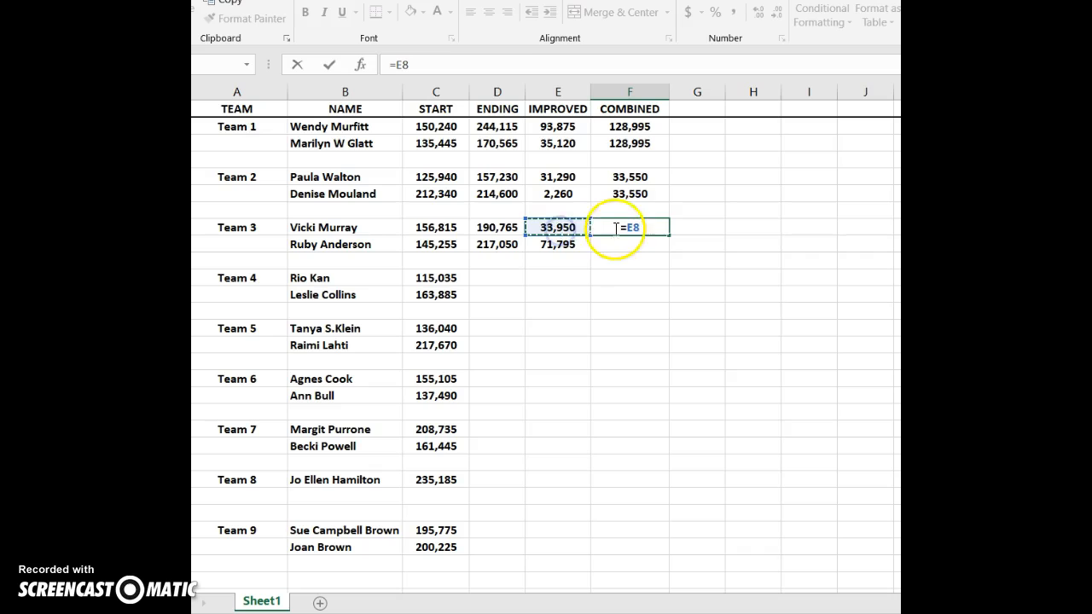
pyautogui.write('+')
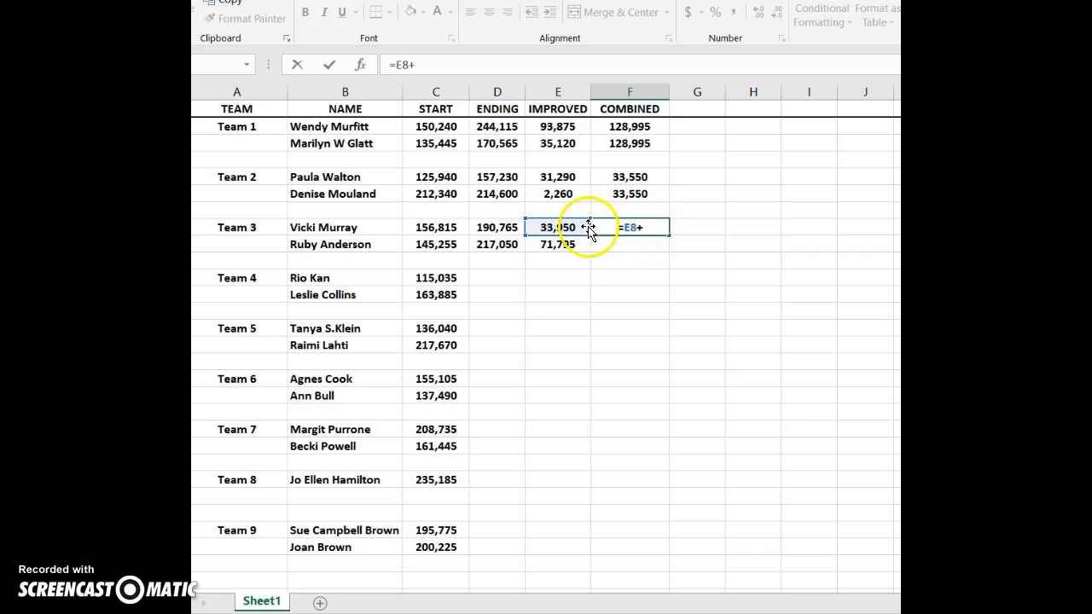
pyautogui.click(550, 244)
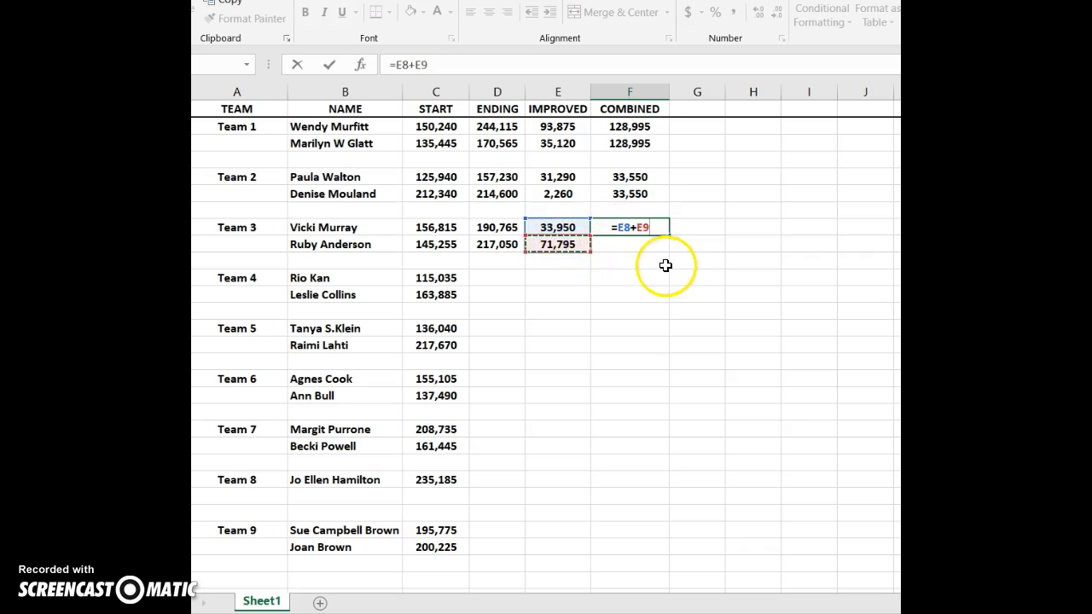
pyautogui.press('Return')
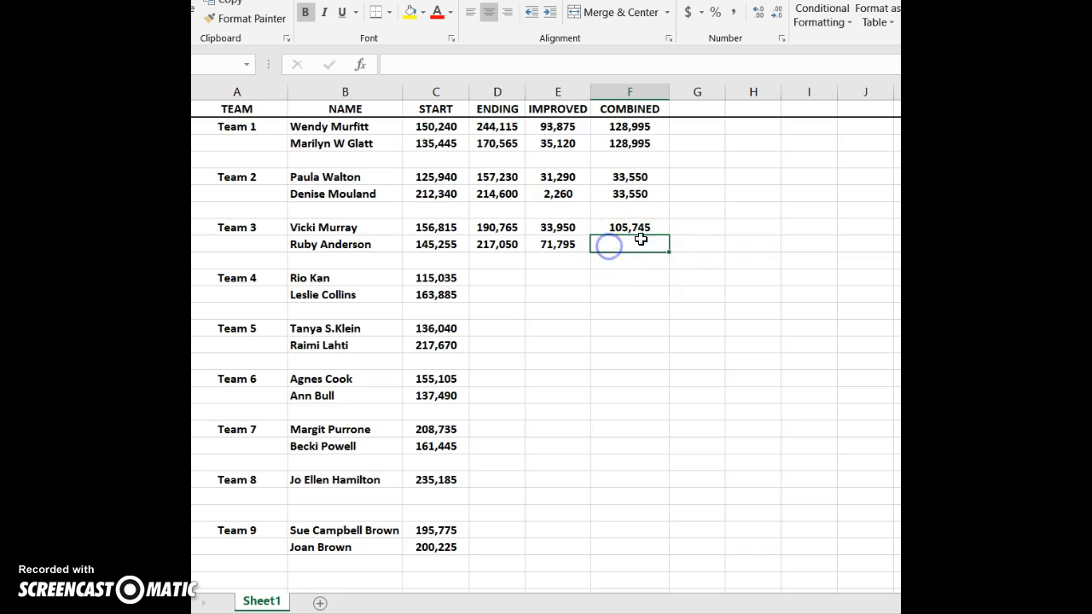
# Enter Team 3's combined improvement for its second member in F9 with the formula =E9+E8
pyautogui.write('=')
pyautogui.click(565, 245)
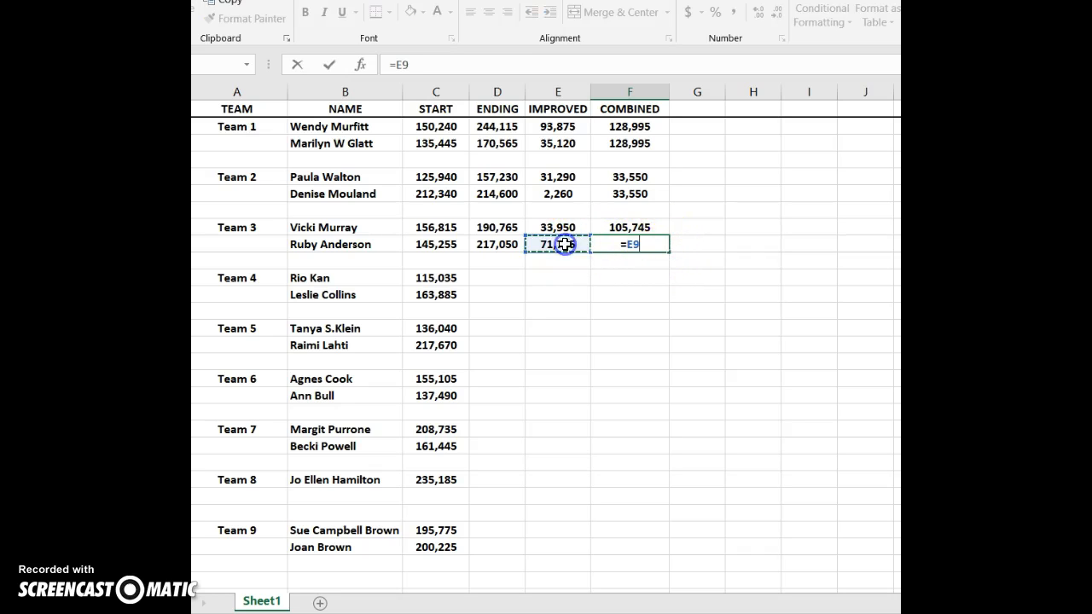
pyautogui.click(554, 225)
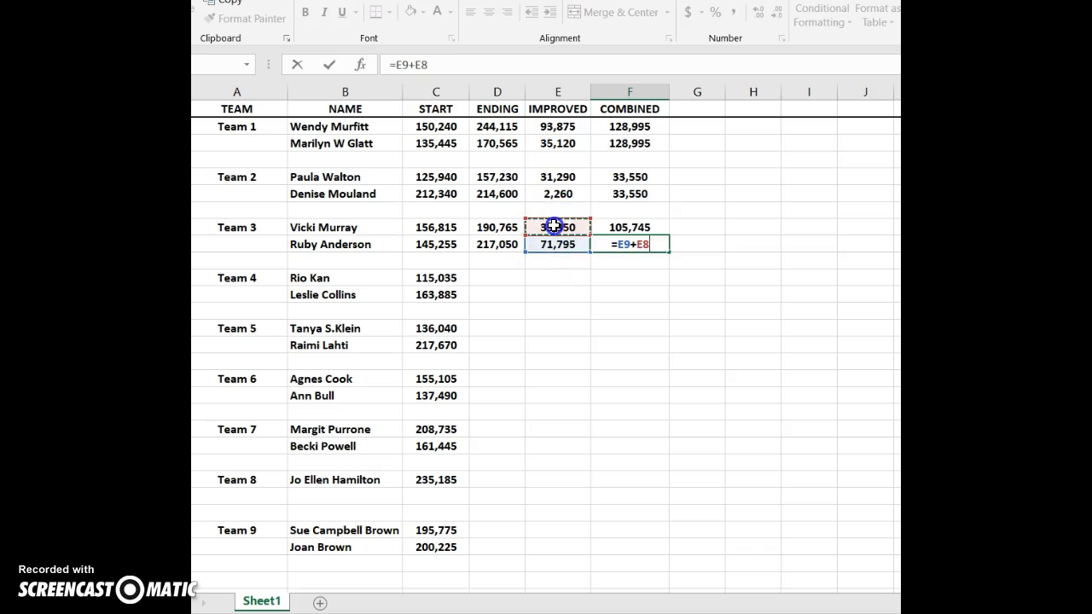
pyautogui.click(652, 266)
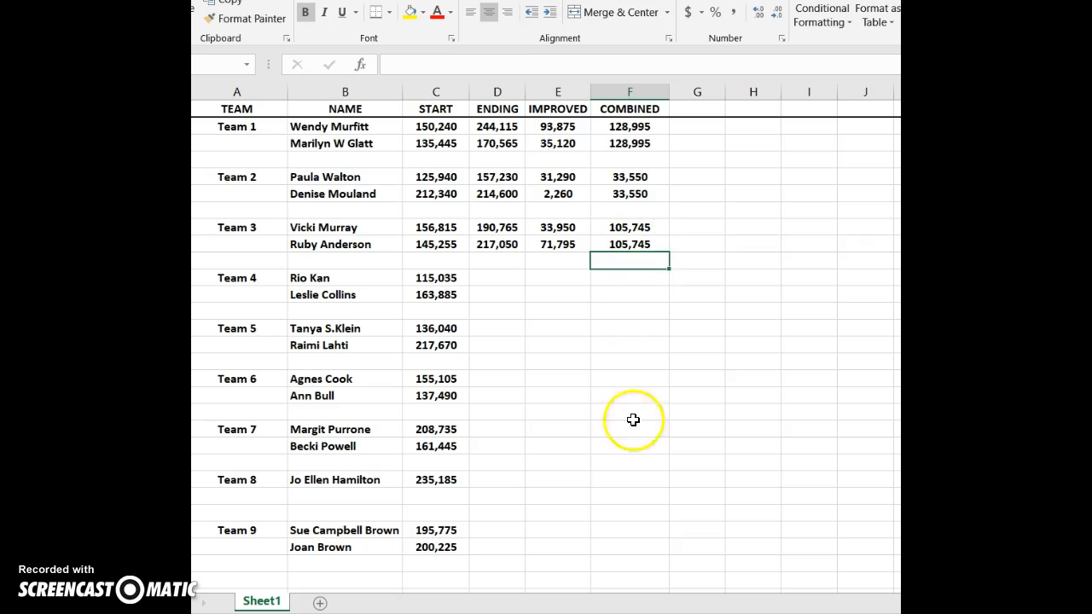
# Sort the rows of Teams 1 to 3 by COMBINED (F2:F9) from largest to smallest, expanding the selection to the neighbouring columns
pyautogui.moveTo(620, 127); pyautogui.dragTo(631, 246)
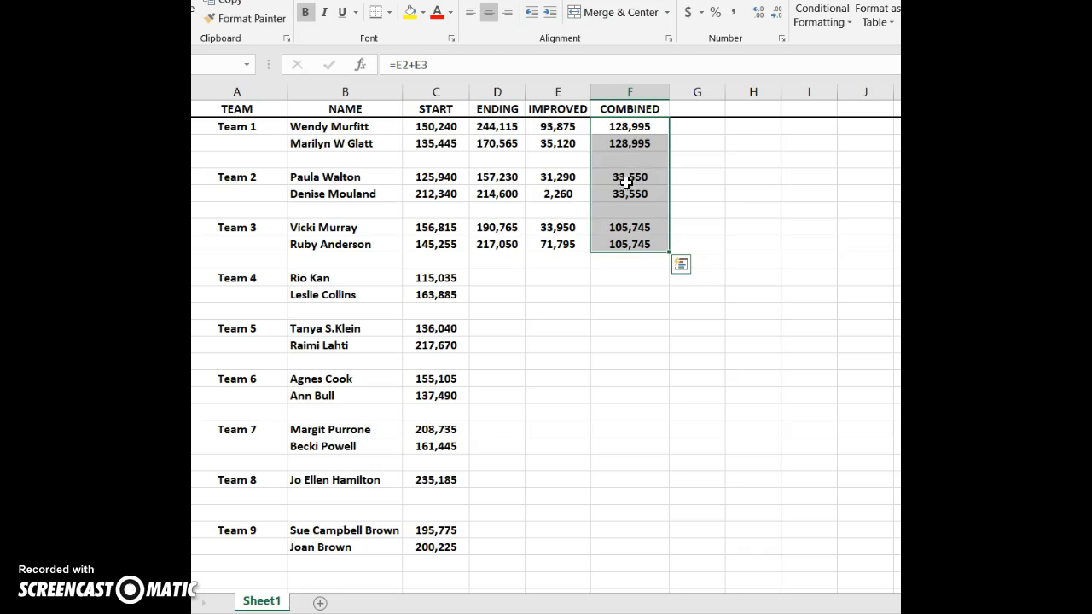
pyautogui.click(512, 1)
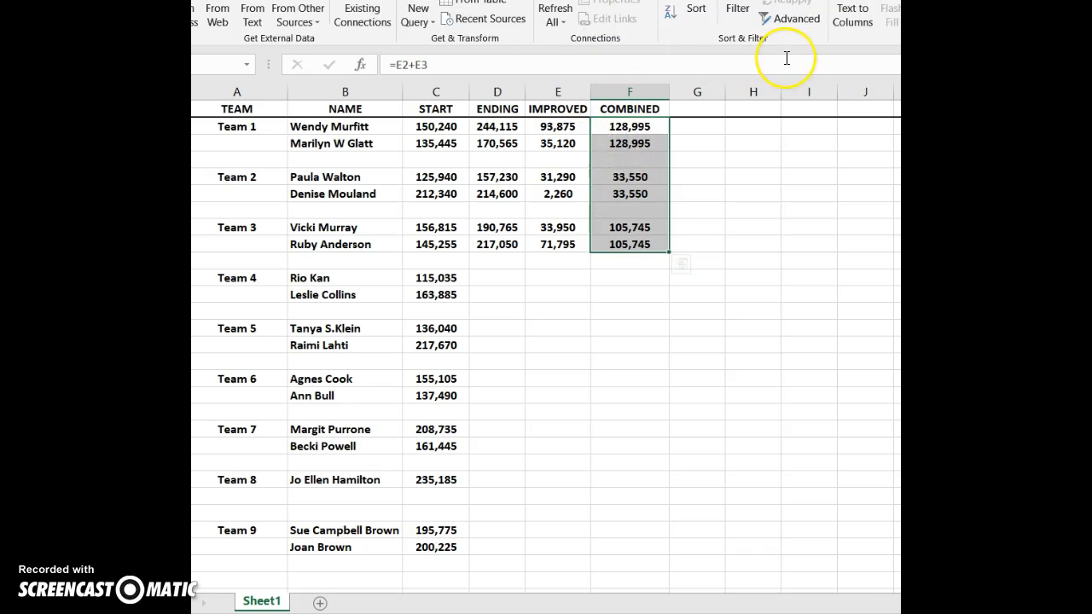
pyautogui.click(671, 15)
pyautogui.click(671, 15)
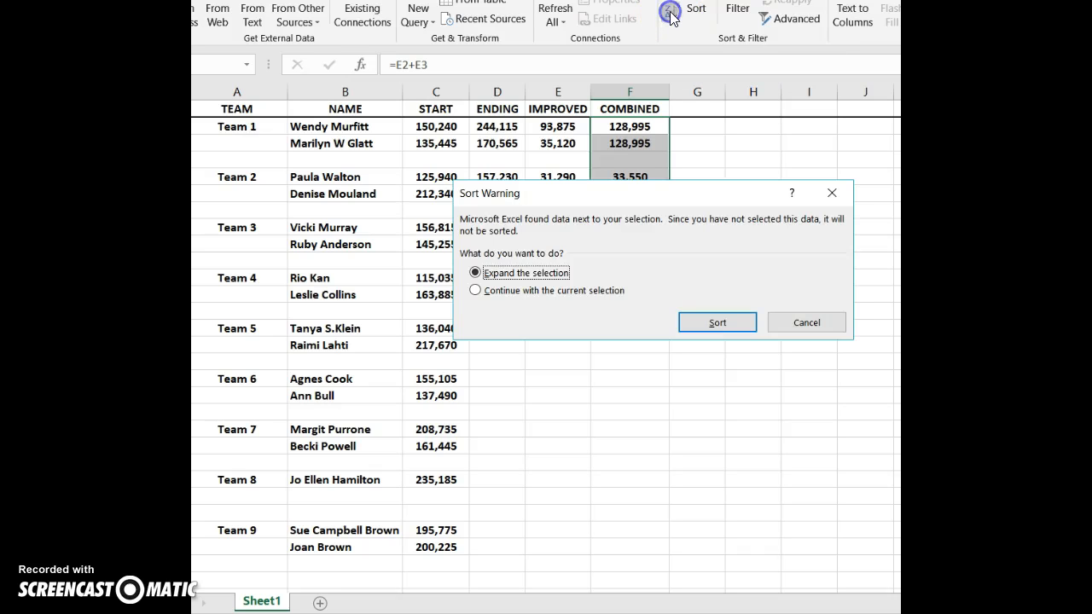
pyautogui.click(732, 324)
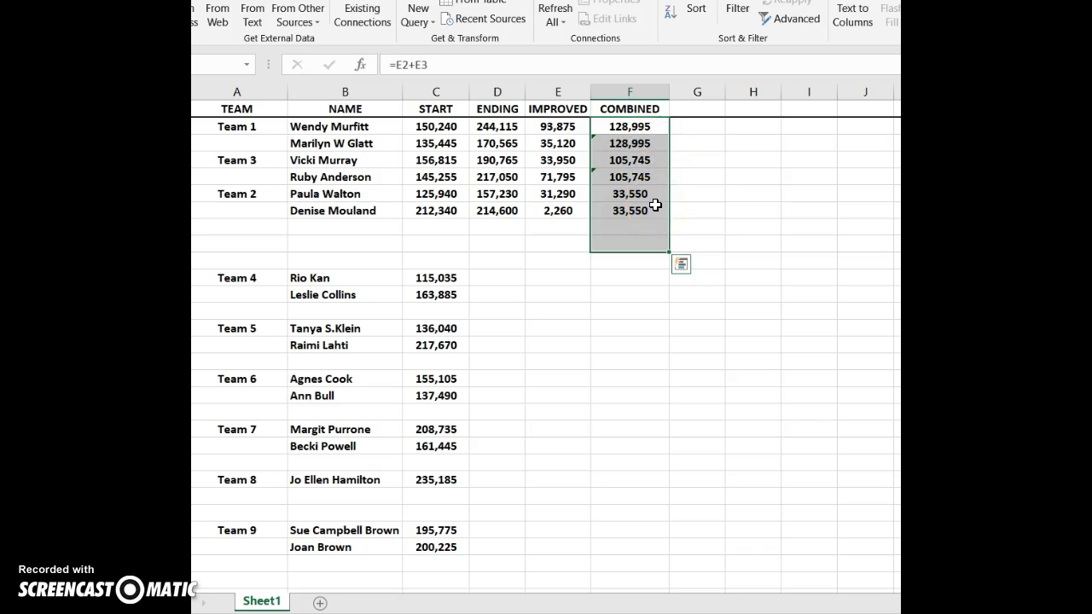
pyautogui.click(749, 153)
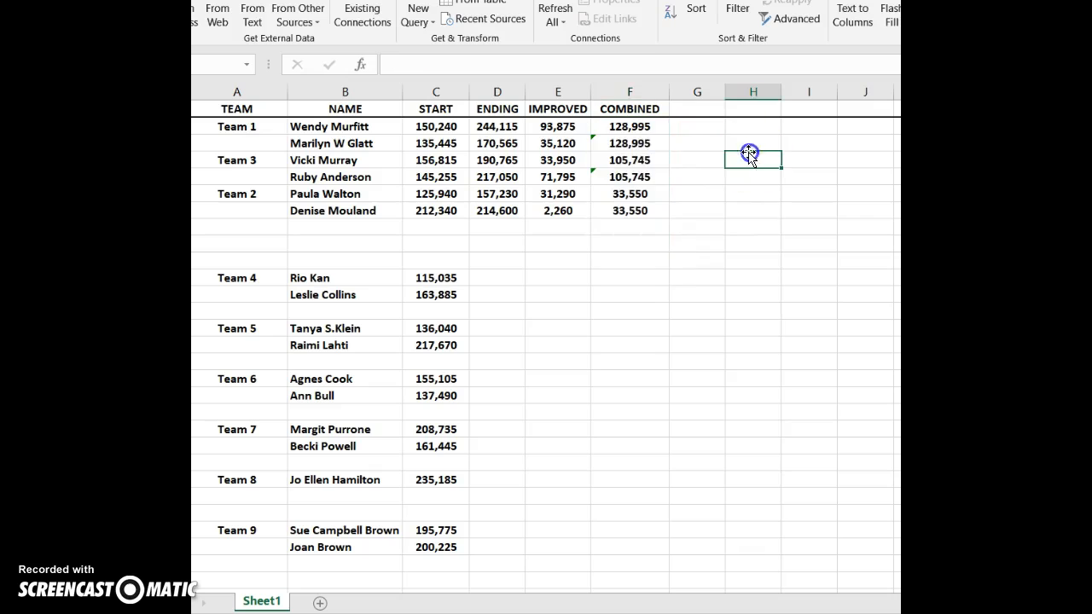
# Clear the duplicate COMBINED totals of each team's second member in F3, F5 and F7
pyautogui.click(628, 145)
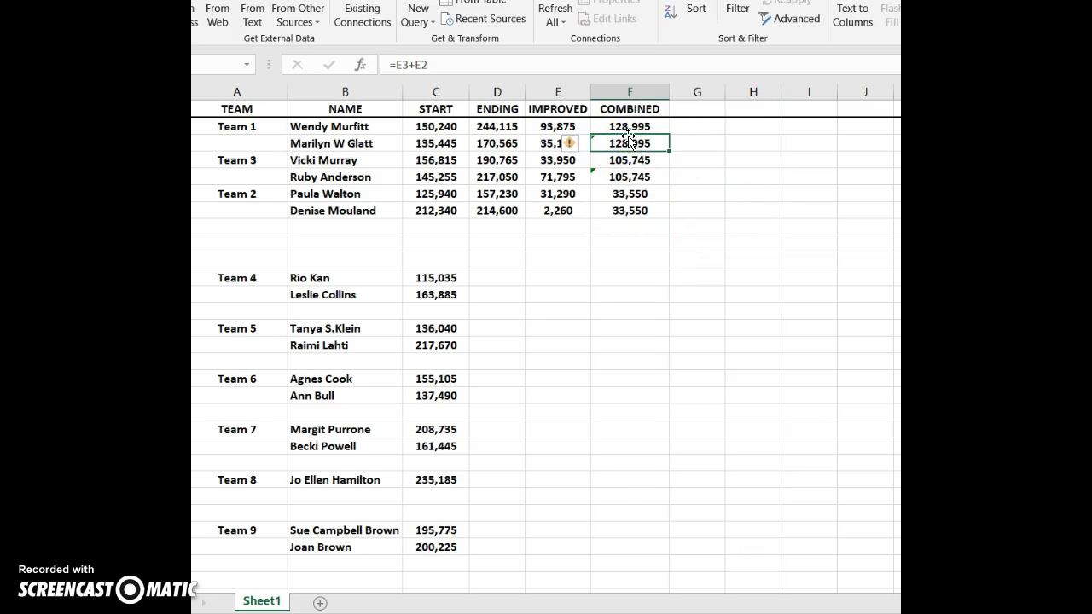
pyautogui.press('Delete')
pyautogui.click(639, 179)
pyautogui.press('Delete')
pyautogui.click(641, 213)
pyautogui.press('Delete')
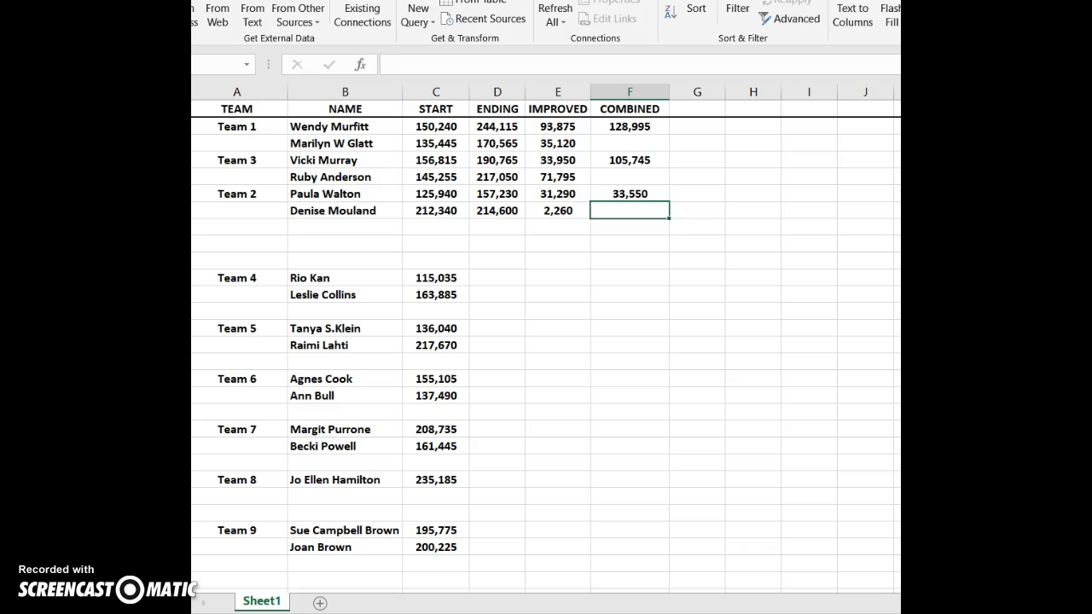
# Insert one blank row above Team 3 and one above Team 2 to separate the sorted teams
pyautogui.click(181, 160)
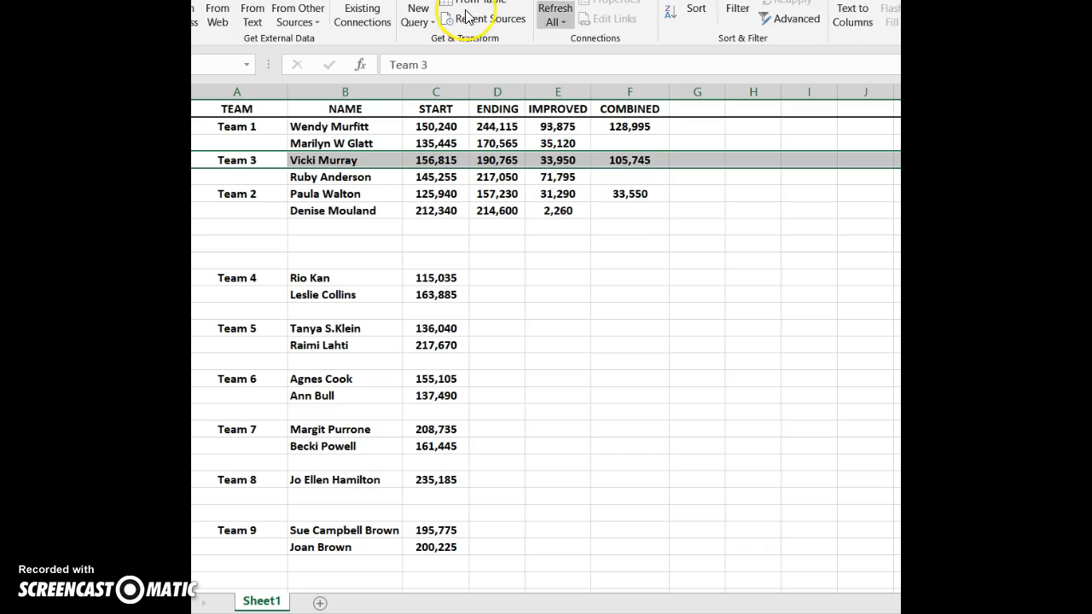
pyautogui.hotkey('alt', 'h')
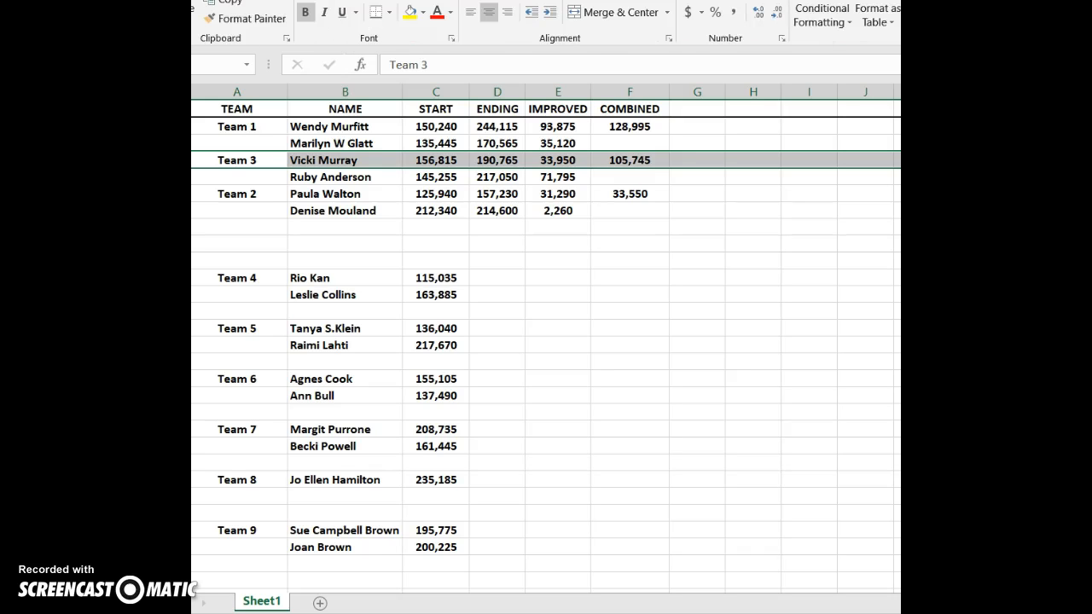
pyautogui.hotkey('ctrl', 'shift', '+')
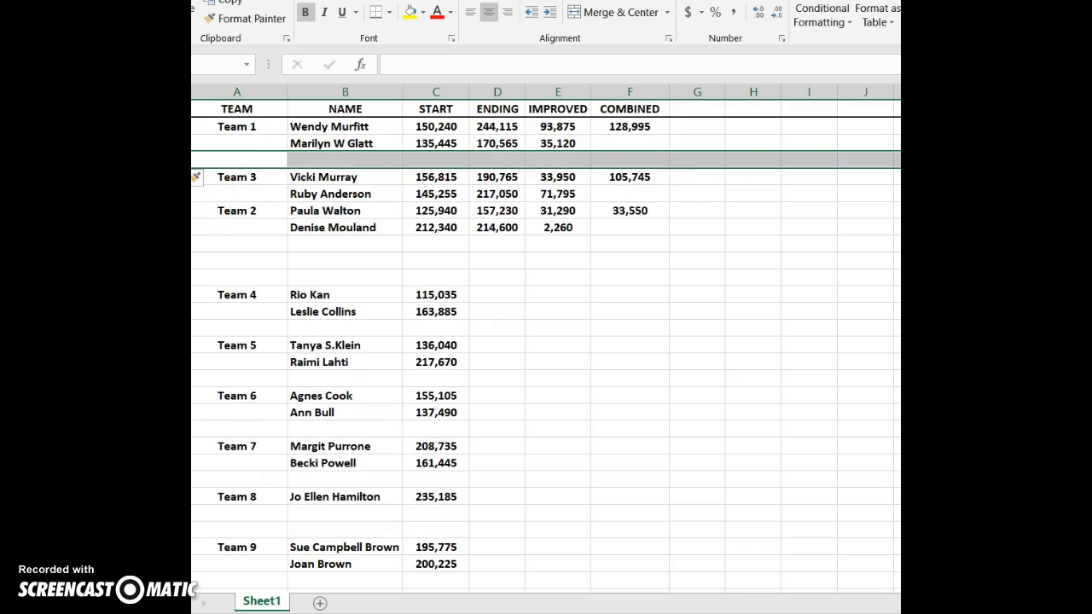
pyautogui.click(181, 210)
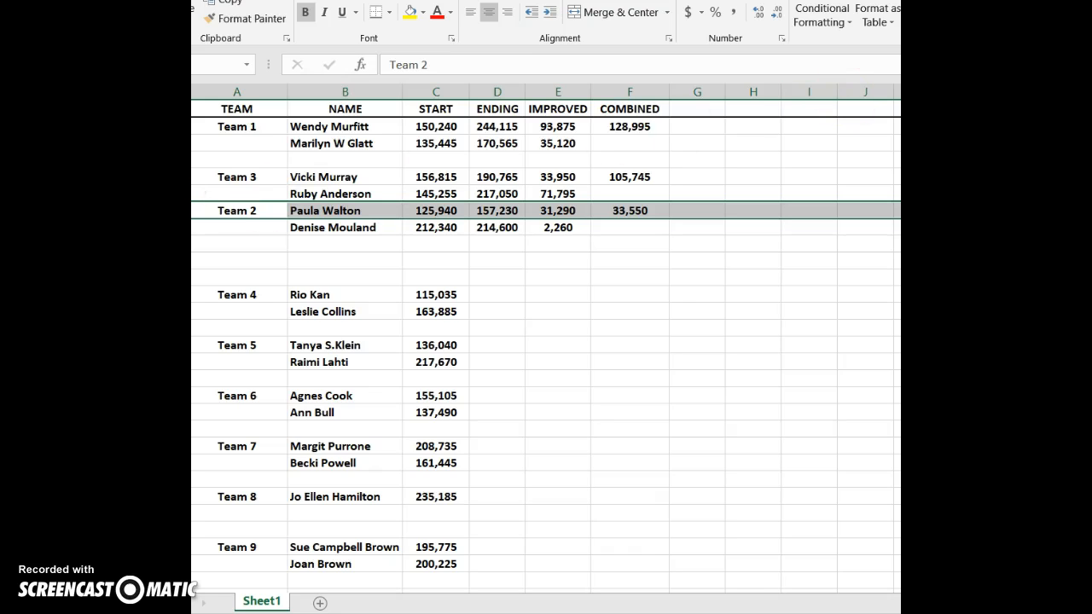
pyautogui.hotkey('ctrl', 'shift', '+')
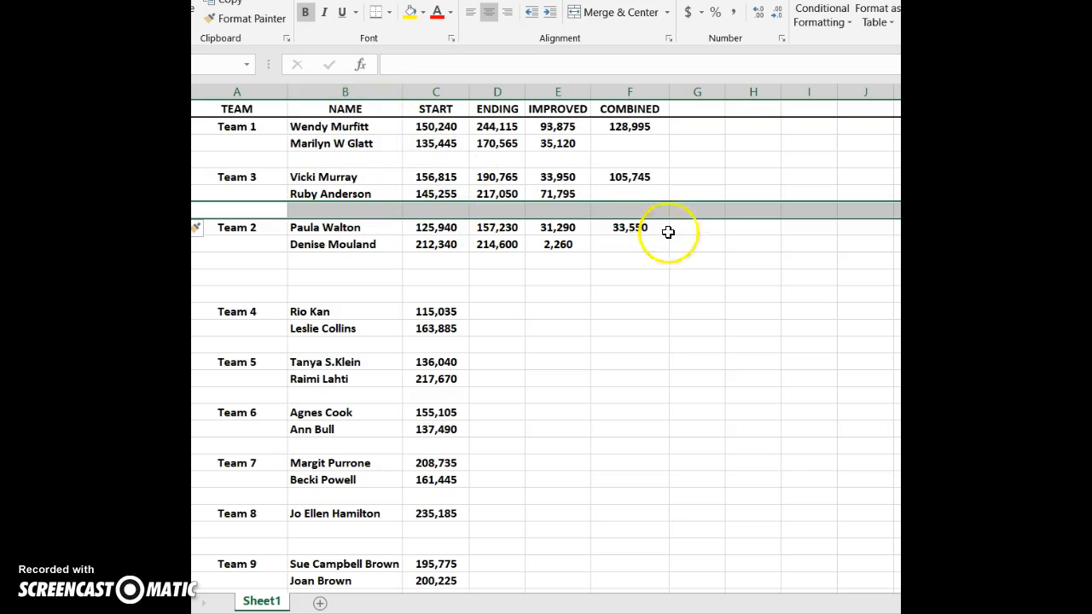
pyautogui.click(807, 294)
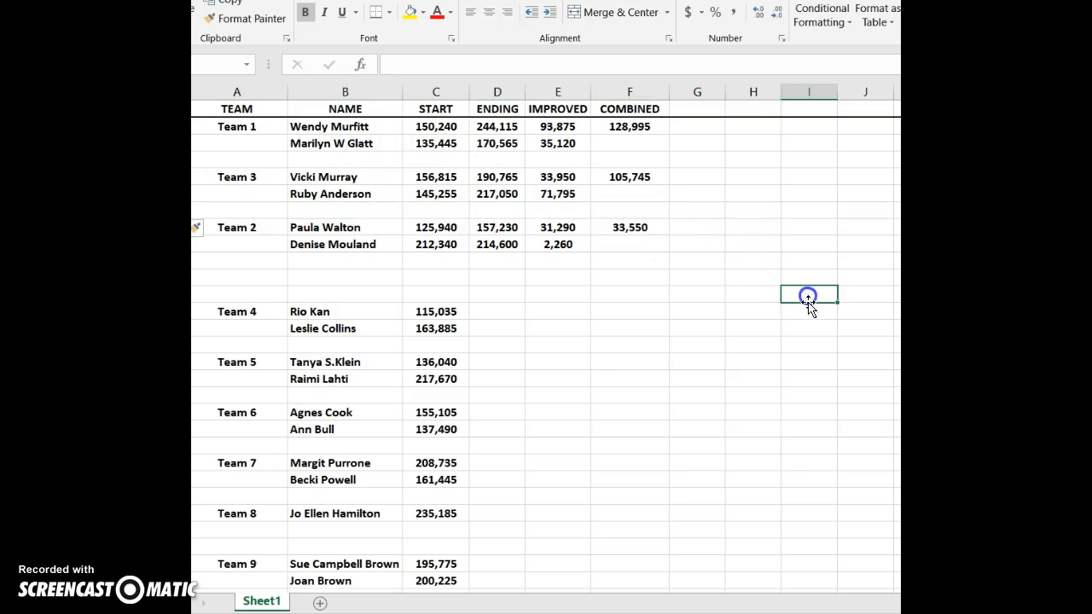
# Fill the header cells from TEAM to COMBINED (A1:F1) with yellow
pyautogui.click(229, 108)
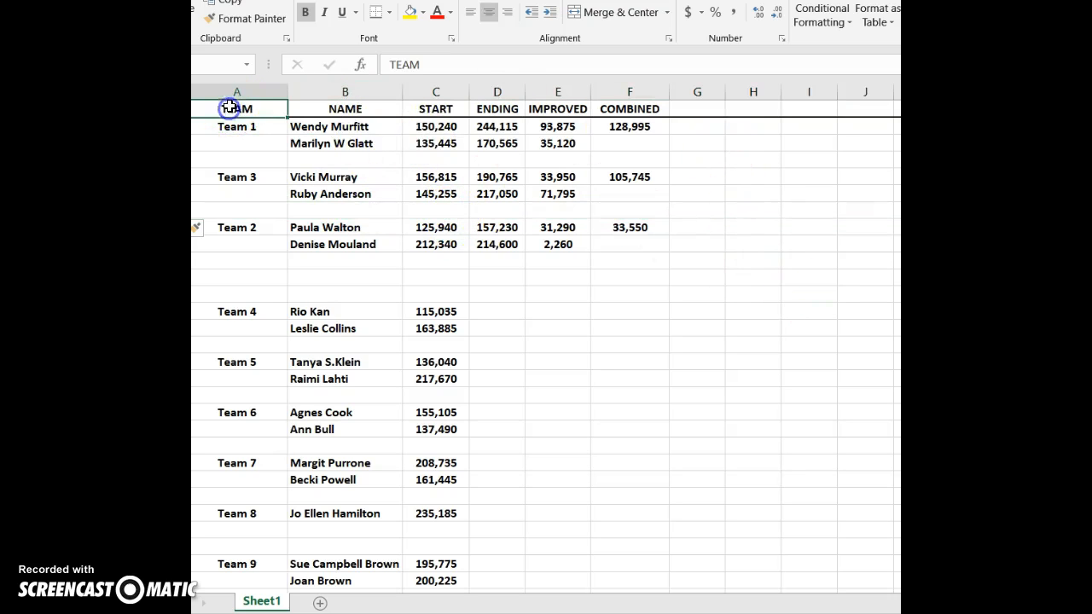
pyautogui.click(408, 13)
pyautogui.click(344, 108)
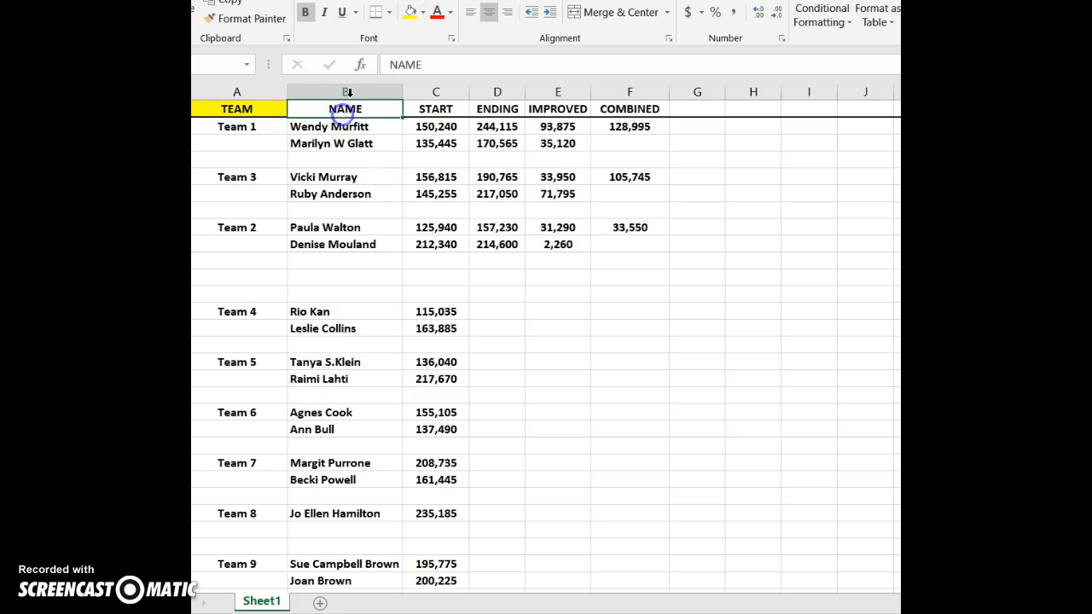
pyautogui.click(408, 13)
pyautogui.click(426, 109)
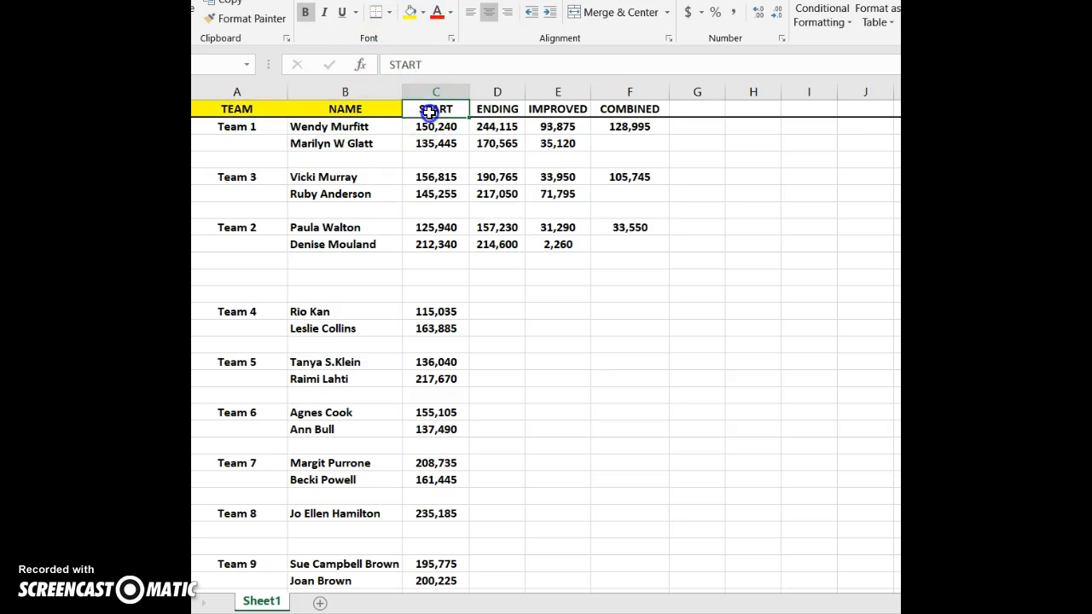
pyautogui.click(409, 13)
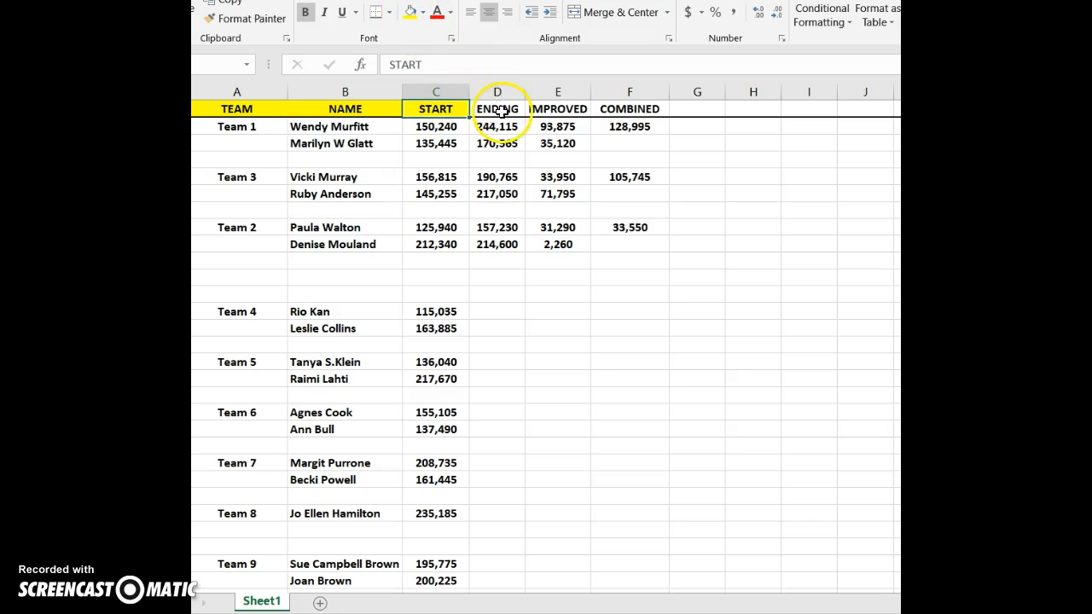
pyautogui.click(498, 111)
pyautogui.click(409, 13)
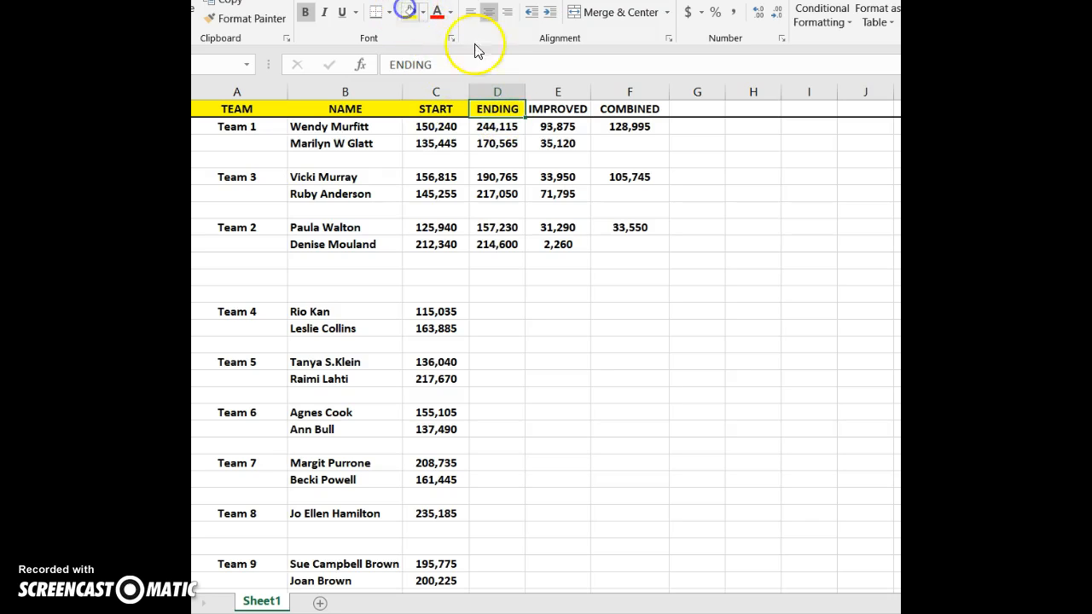
pyautogui.click(561, 110)
pyautogui.click(410, 13)
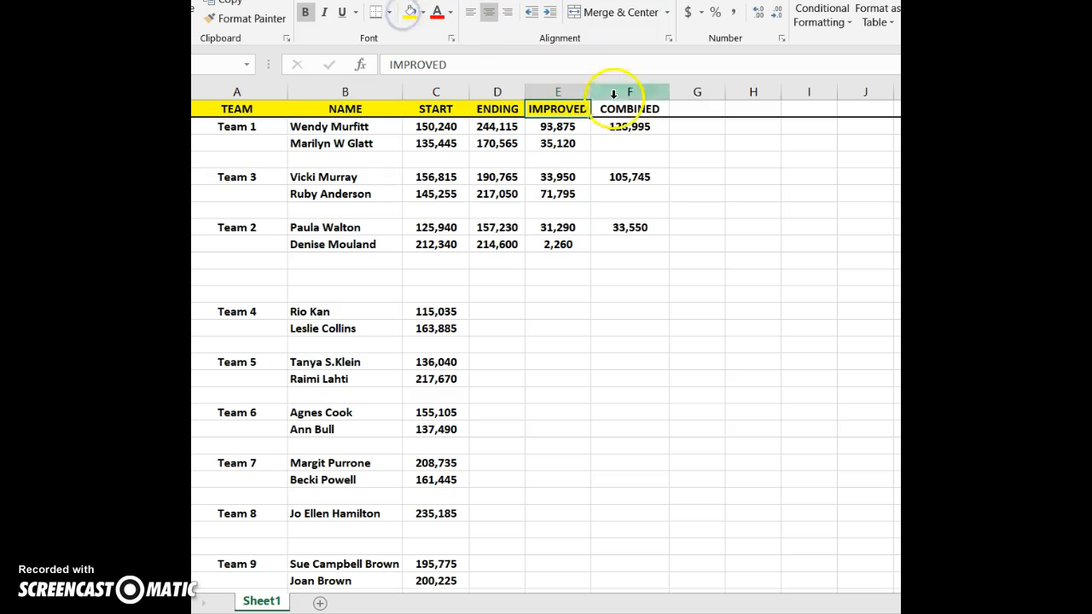
pyautogui.click(630, 111)
pyautogui.click(410, 13)
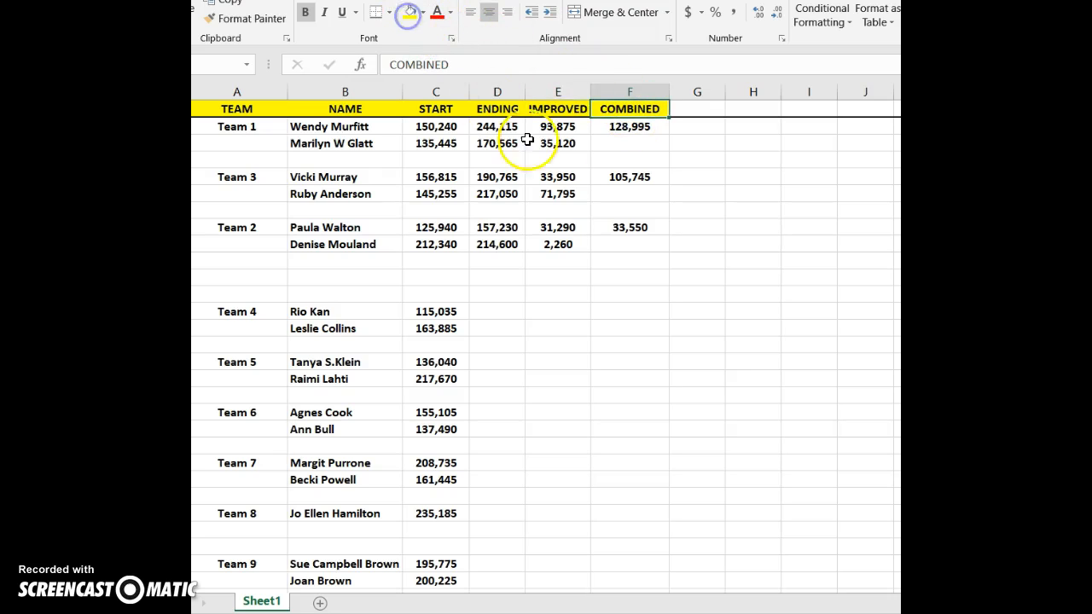
pyautogui.click(964, 260)
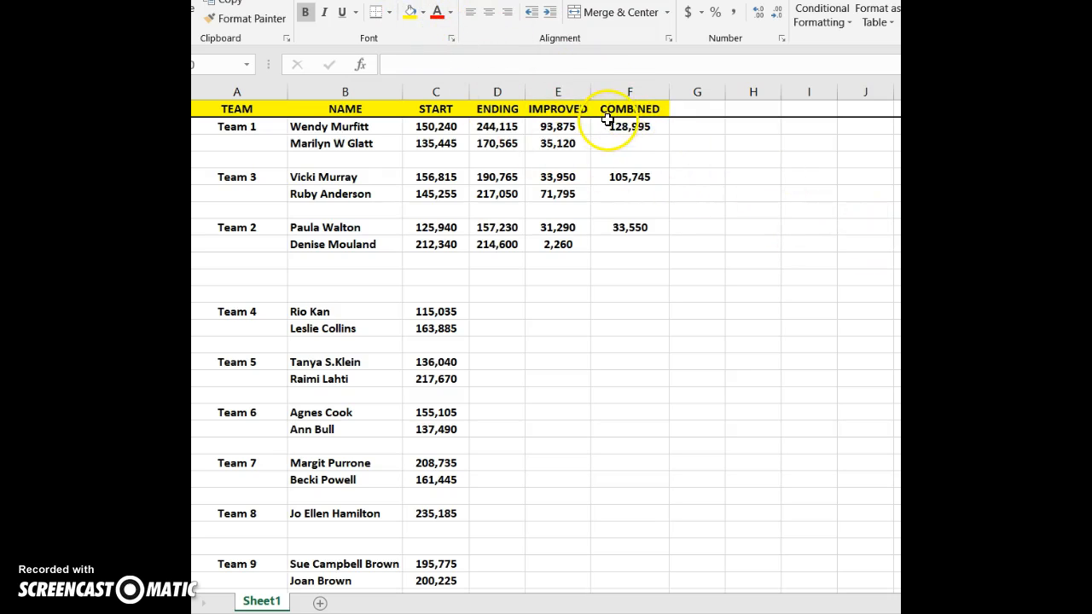